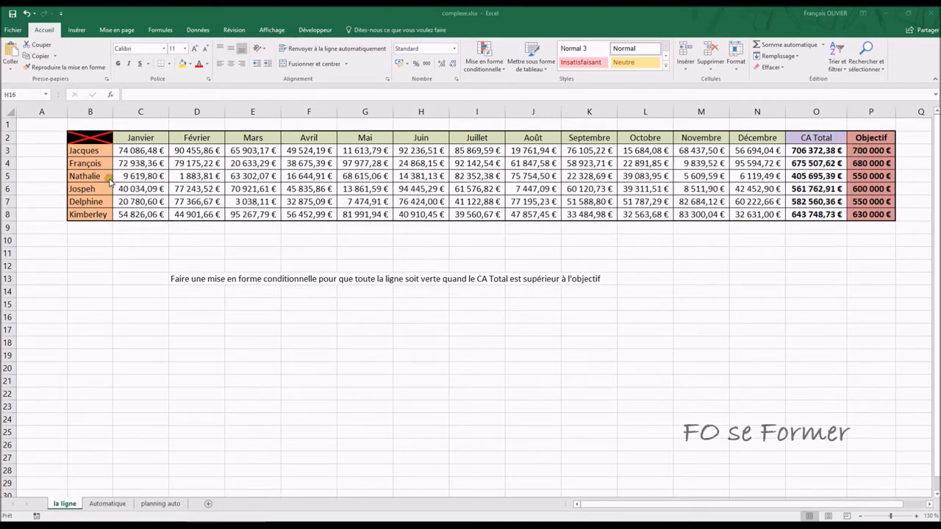
Step: Select the sales range C3:O8, from Jacques's January sales through the CA Total column
click(130, 150)
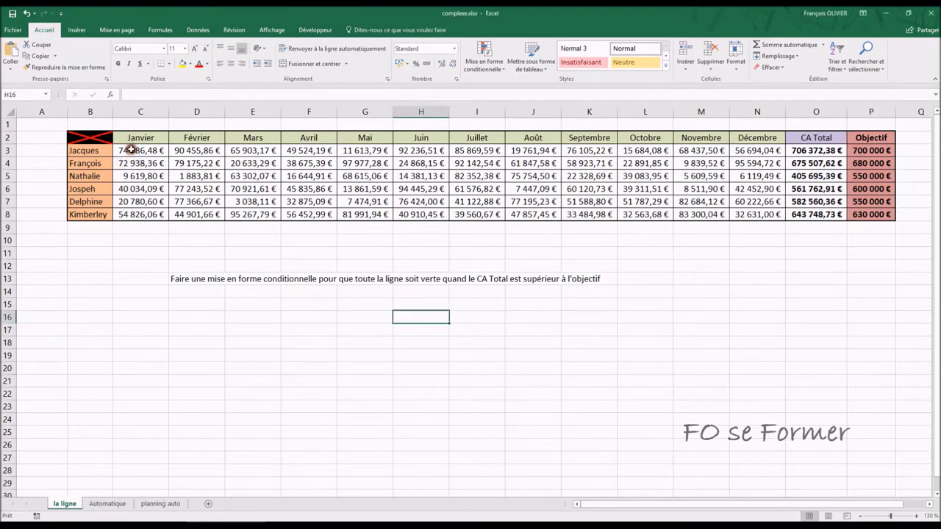
mouse_move(130, 149)
mouse_down()
mouse_move(577, 178)
mouse_move(811, 214)
mouse_up()
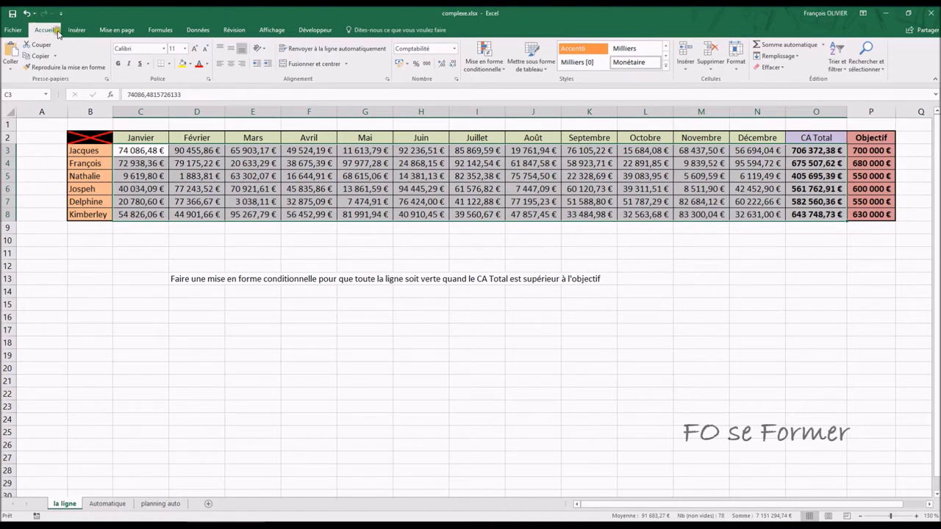
Step: Start a new rule from the Mise en forme conditionnelle menu (Nouvelle règle…)
click(479, 64)
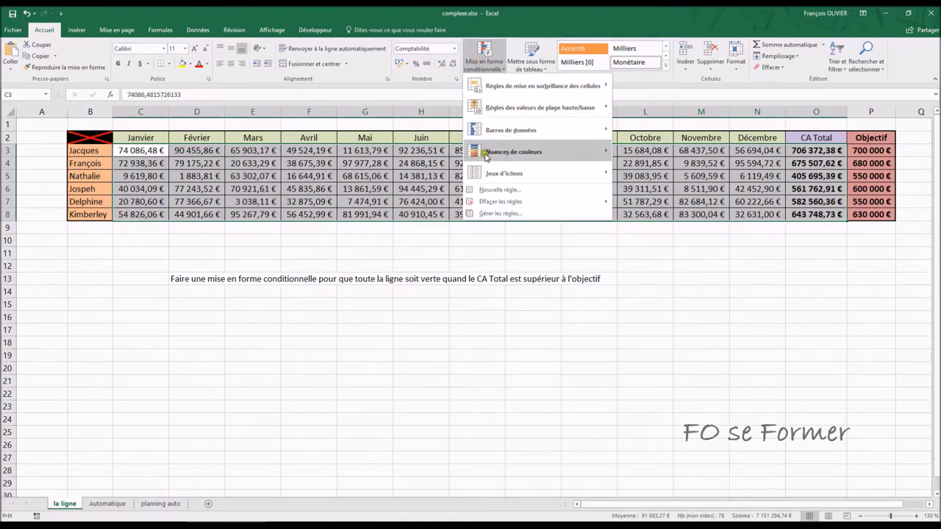
click(492, 192)
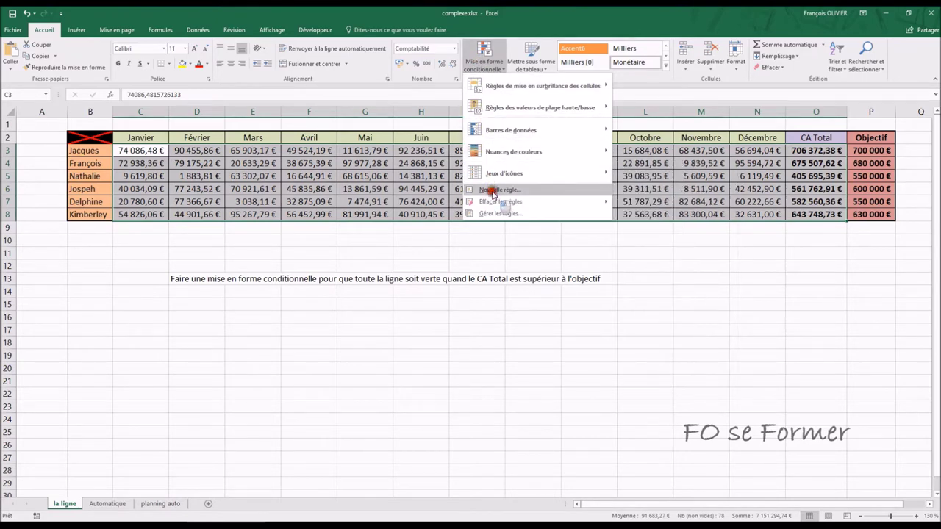
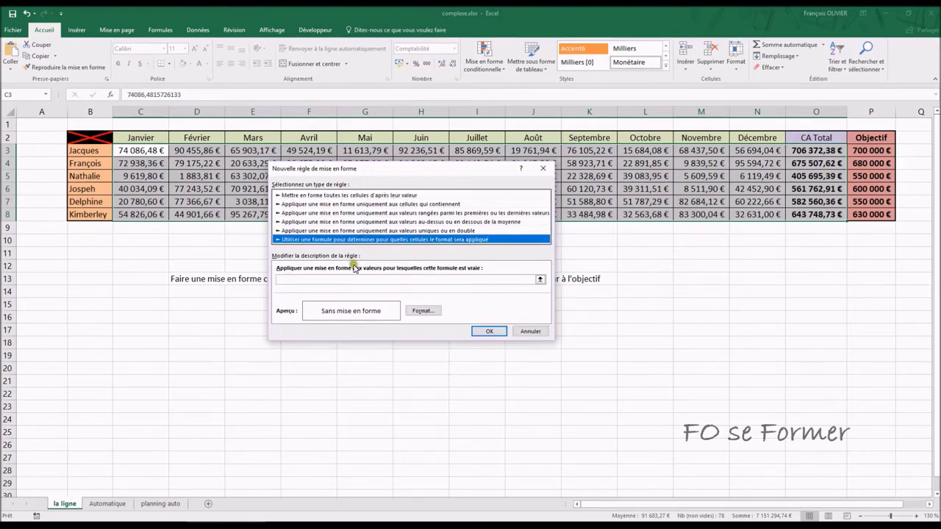
Step: Enter the rule condition =$O$3>$P$3 from cells O3 and P3, then open its format settings
click(348, 279)
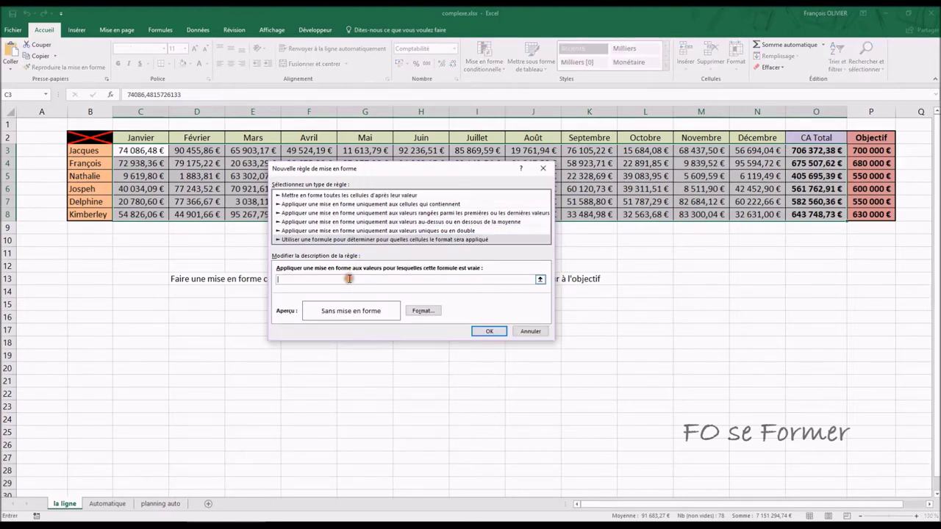
text(=)
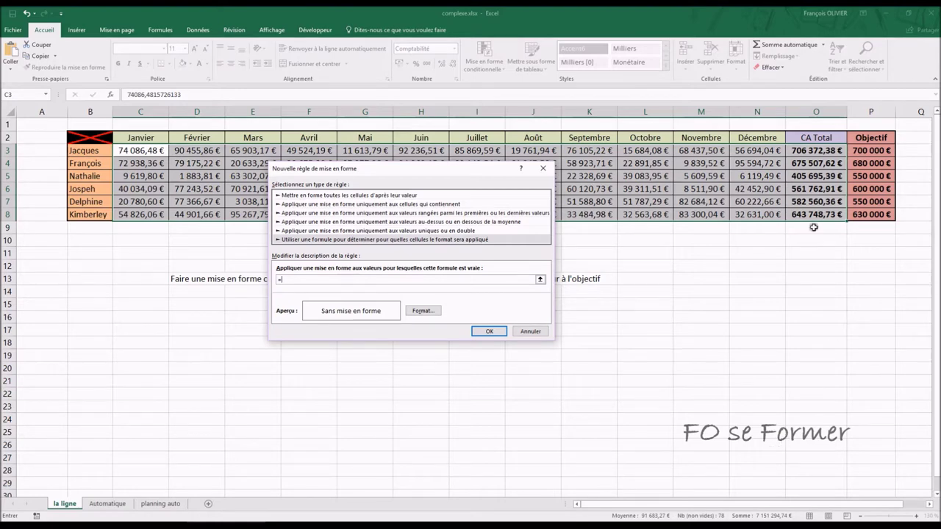
click(817, 150)
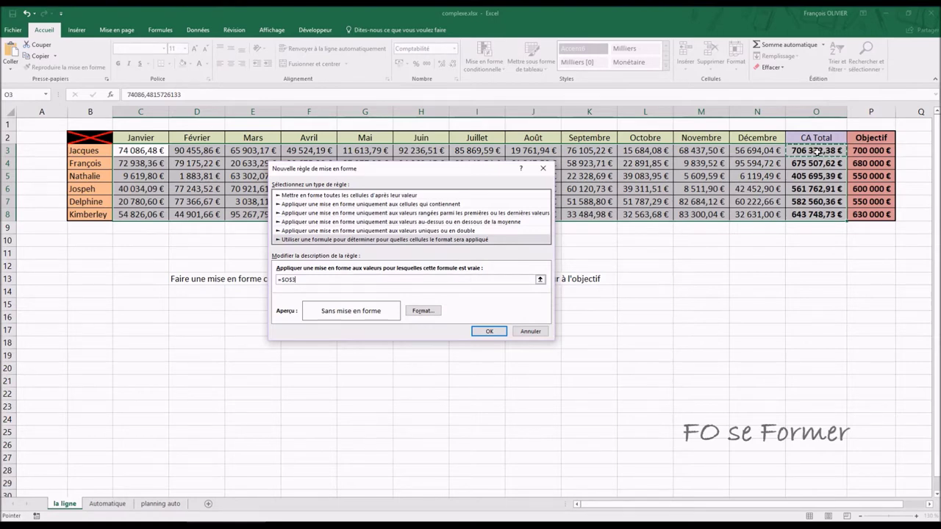
text(>)
click(861, 150)
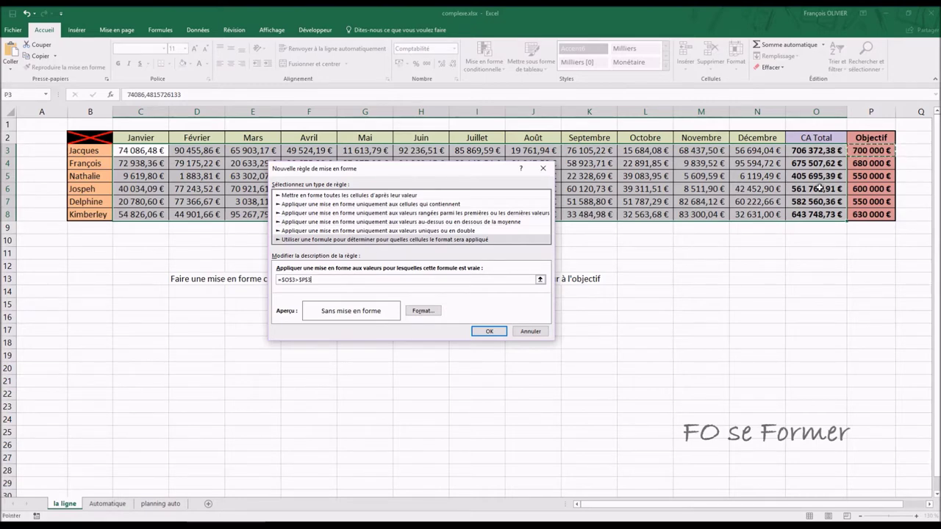
click(420, 311)
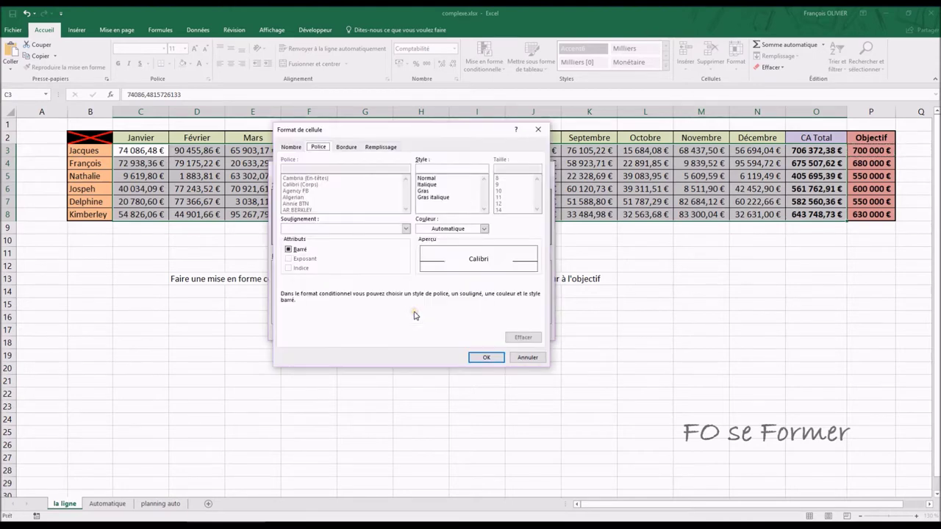
Step: Give the rule a light green background fill and confirm it
click(378, 148)
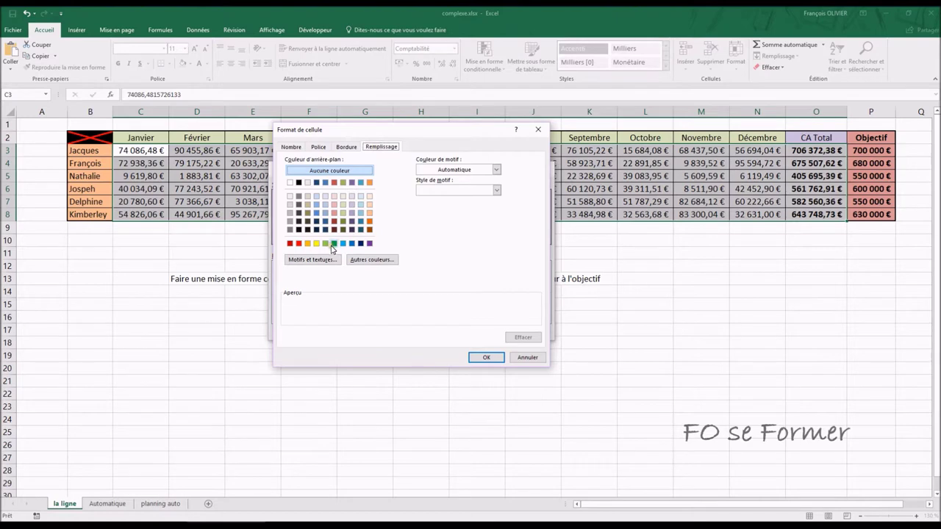
click(332, 243)
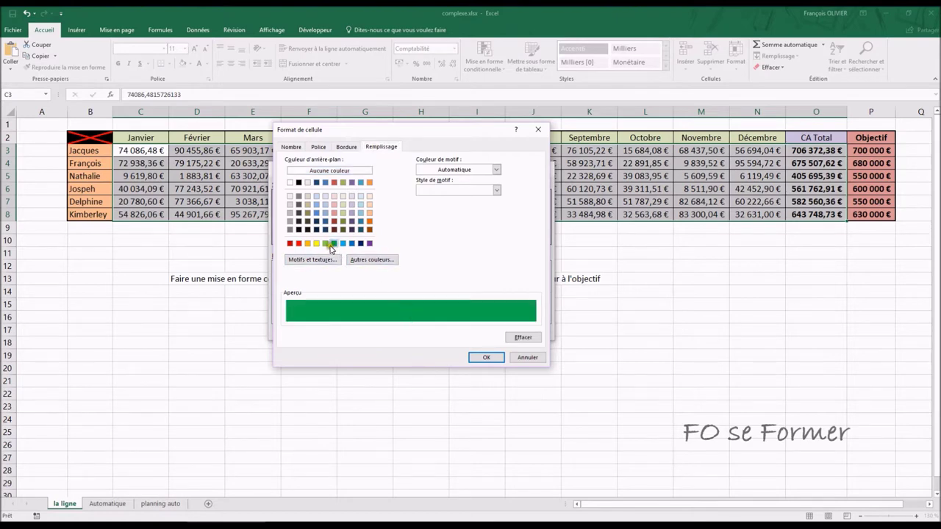
click(325, 243)
click(482, 358)
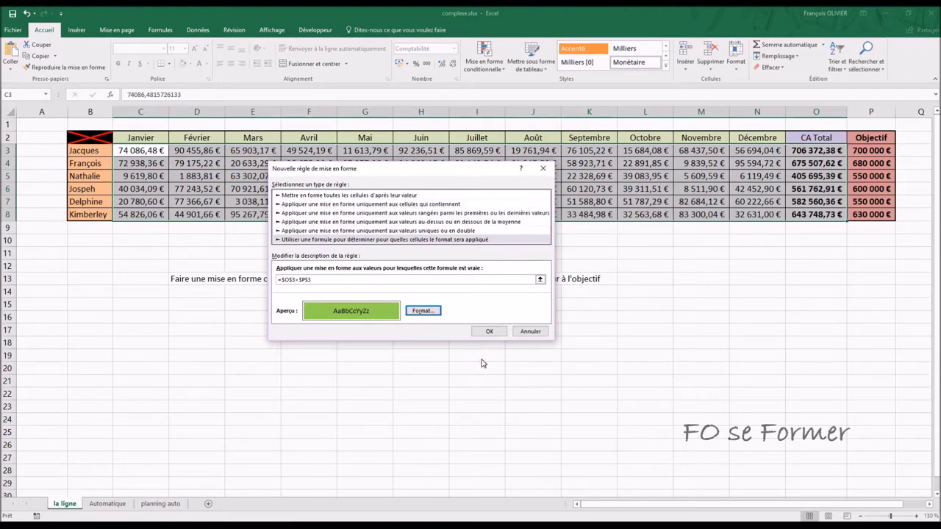
click(314, 295)
Step: Confirm the =$O$3>$P$3 rule so all six sales rows turn light green
click(323, 290)
click(489, 331)
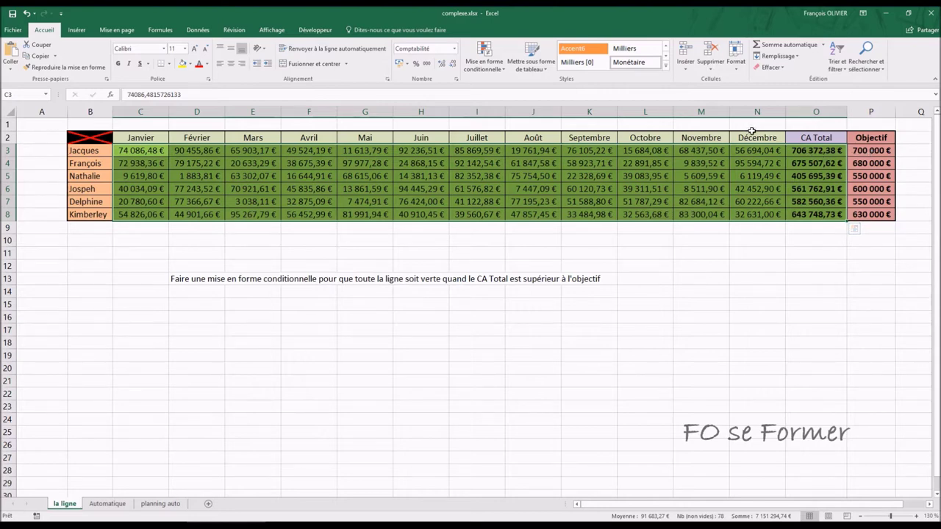
click(497, 67)
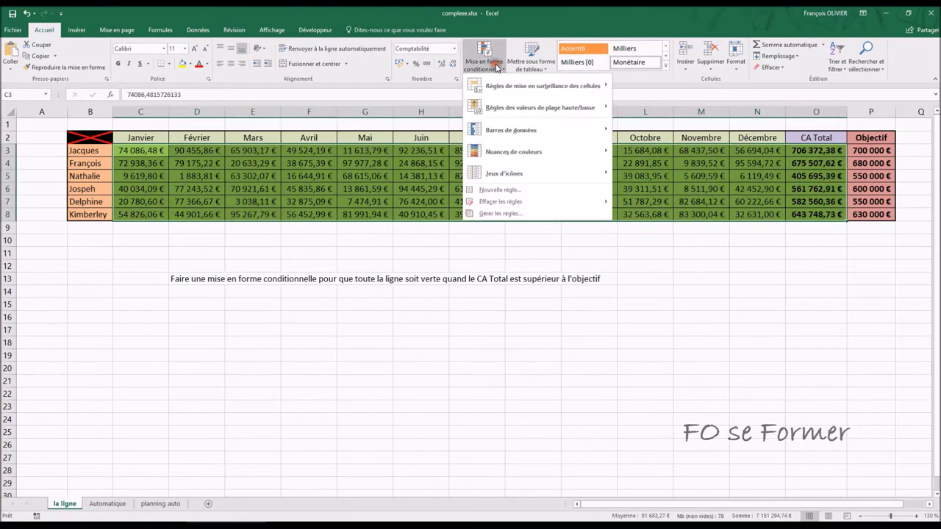
Step: Open the =$O$3>$P$3 rule from the rules manager for editing
click(501, 214)
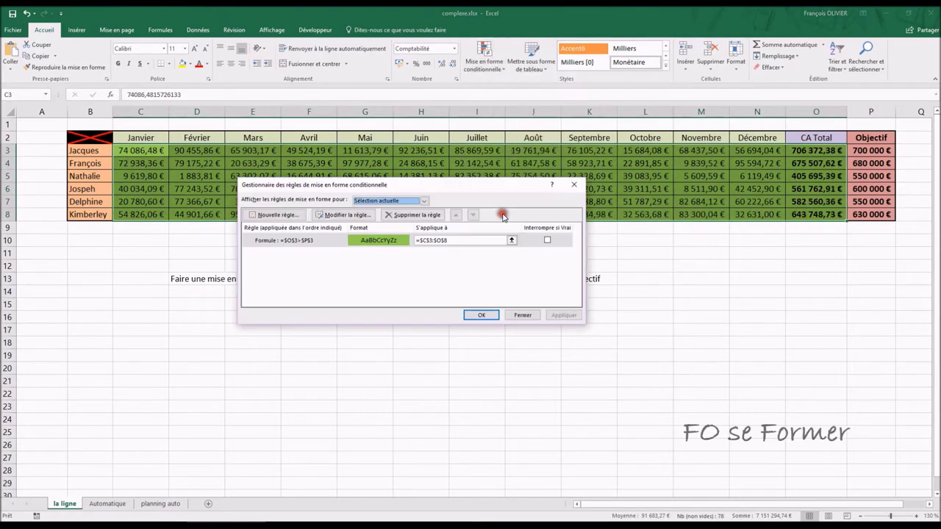
click(381, 243)
click(358, 215)
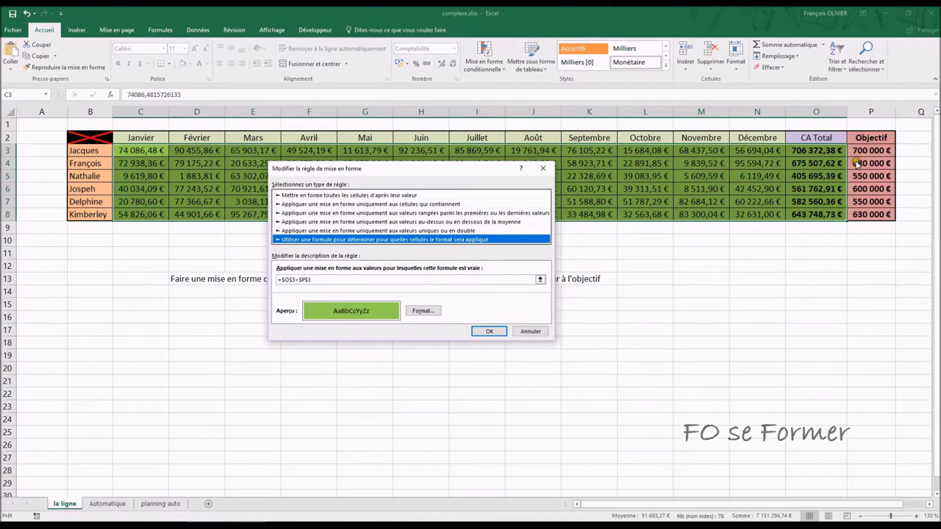
Step: Change the rule to =$O3>$P3 and apply it, leaving only rows beating Objectif green
click(290, 280)
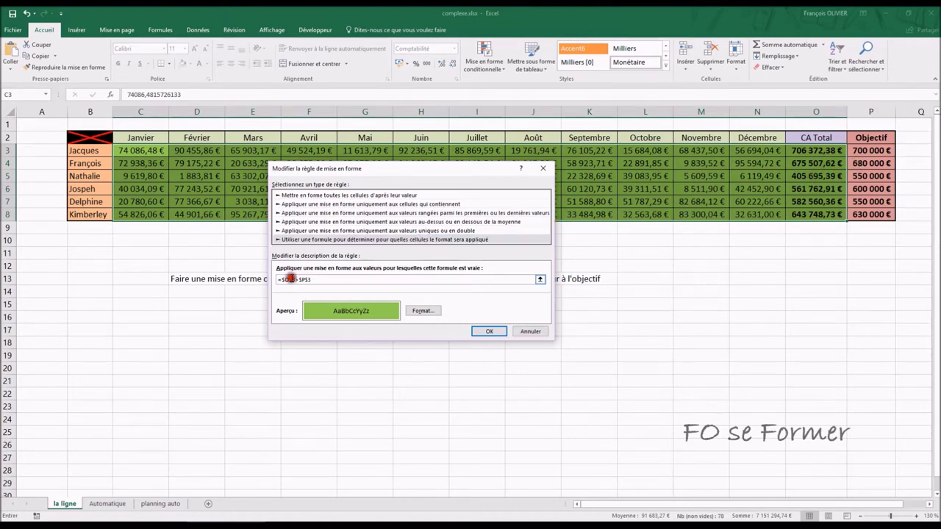
click(304, 297)
key(BackSpace)
click(304, 280)
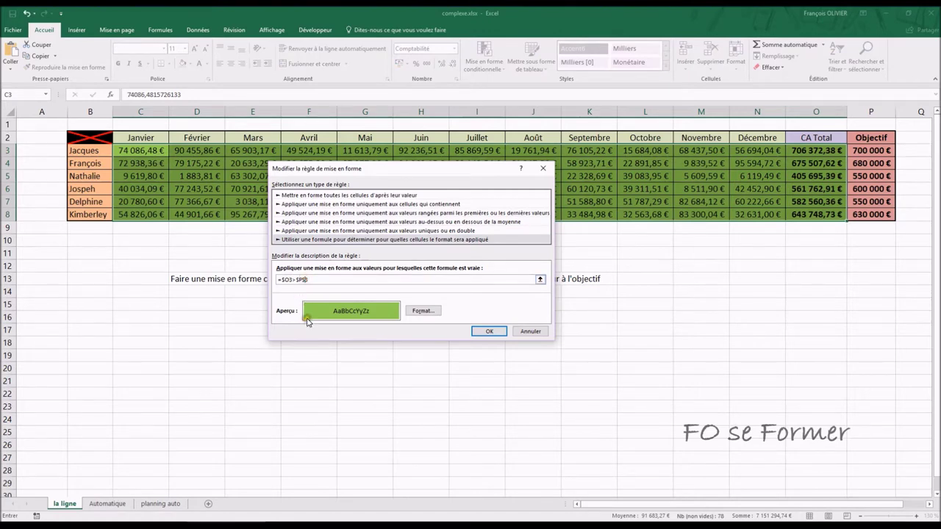
click(349, 281)
click(489, 330)
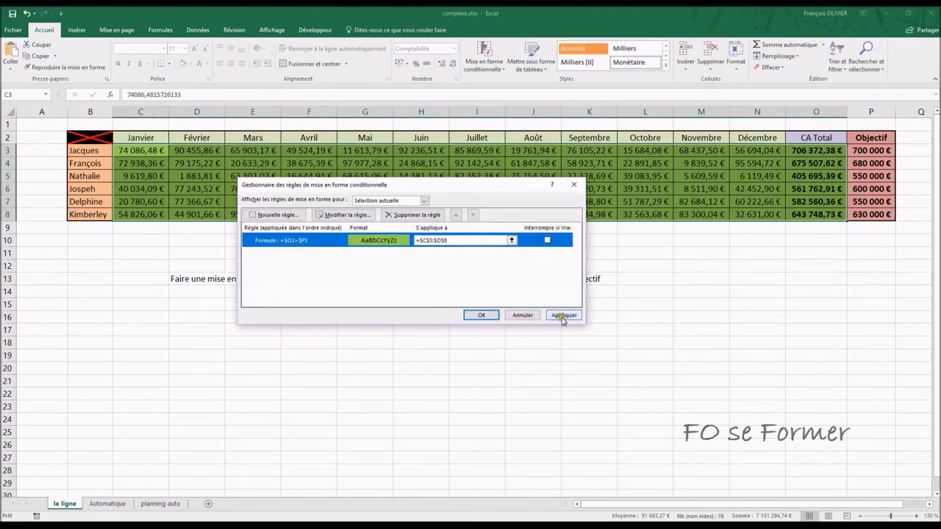
click(564, 316)
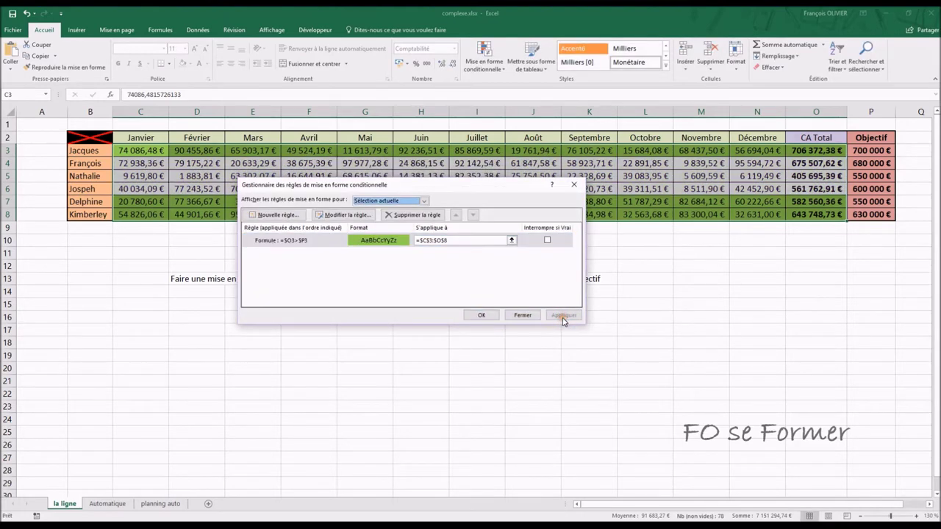
click(485, 315)
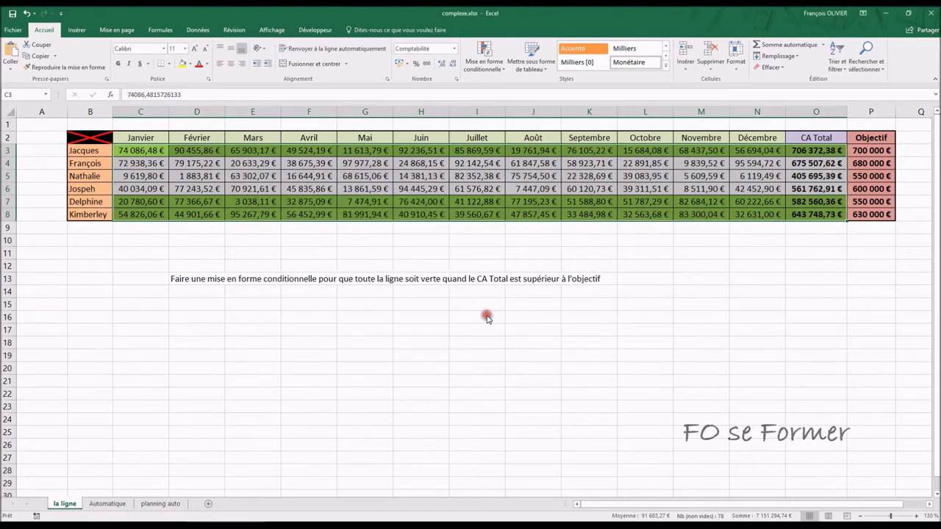
Step: Change CA Total to 450 000 in O7 and 600 000 in O5, then switch to the Automatique sheet
click(532, 177)
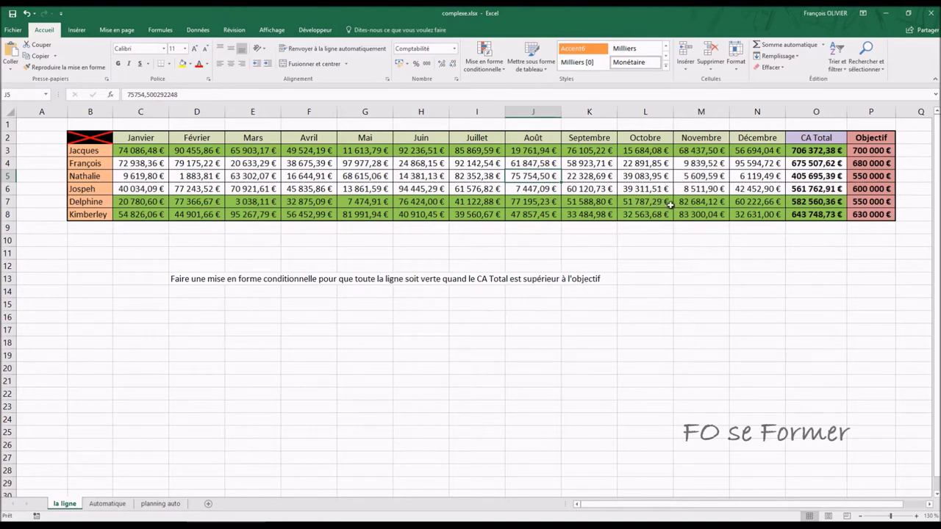
click(818, 201)
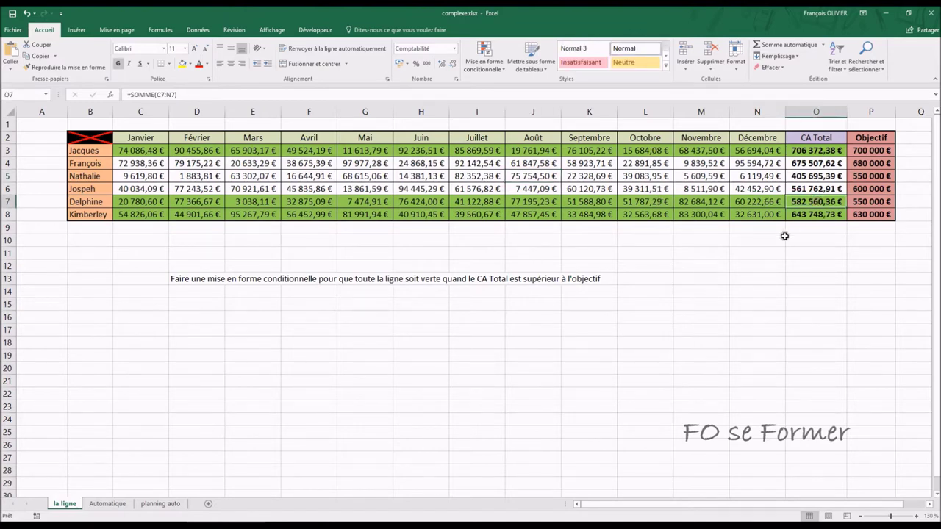
text(450000)
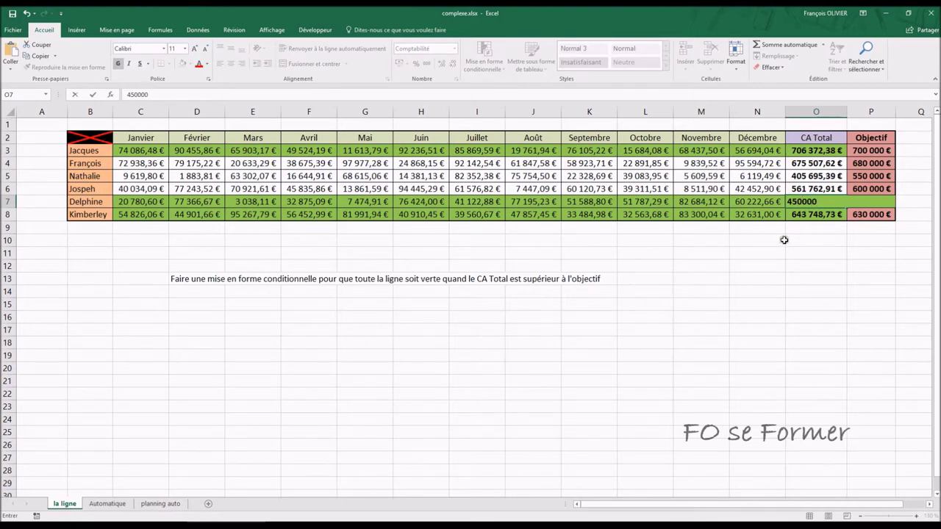
key(Return)
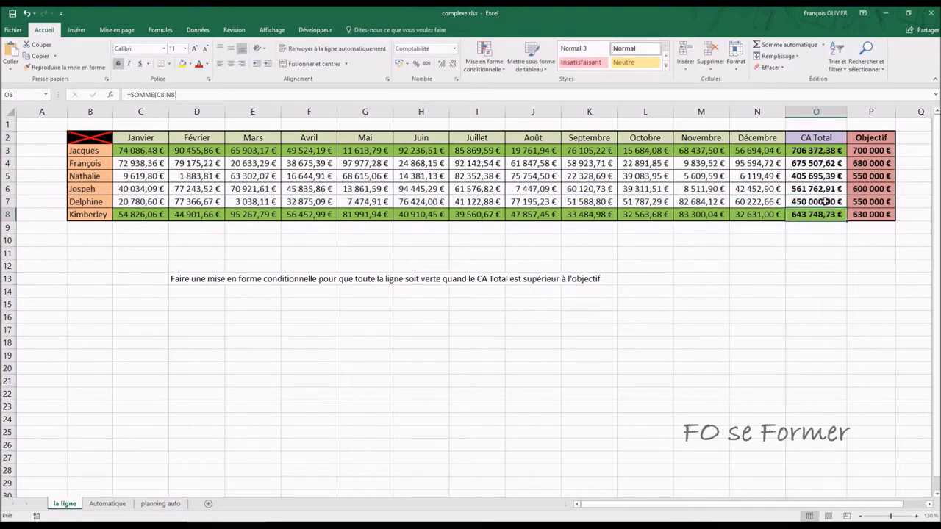
click(830, 177)
text(600000)
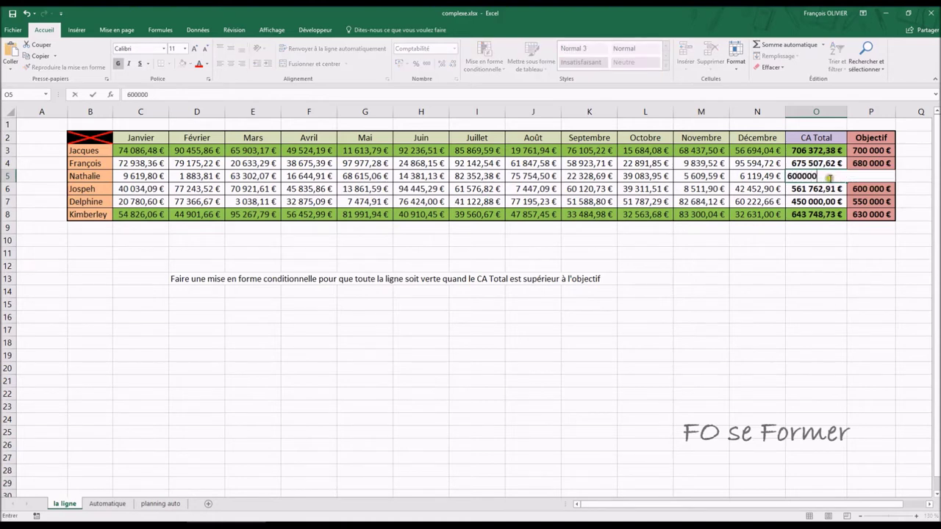
key(Return)
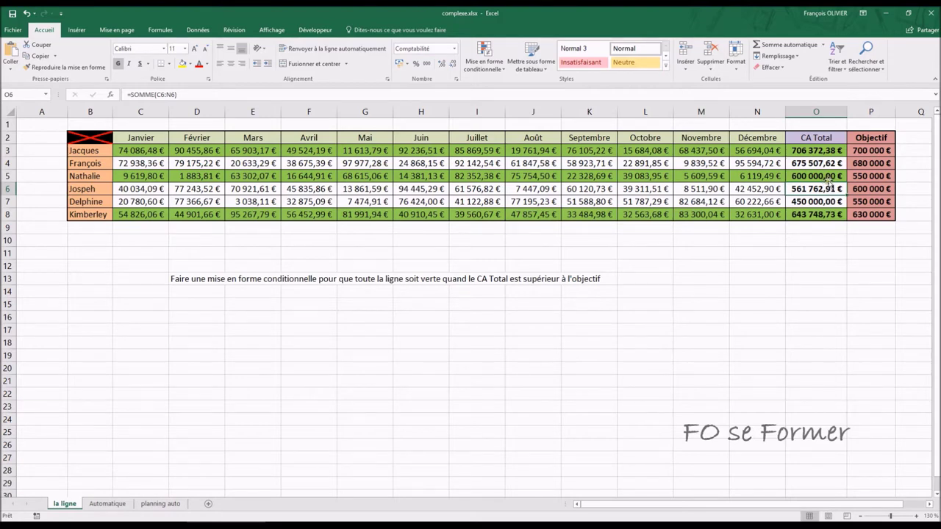
click(127, 504)
click(120, 509)
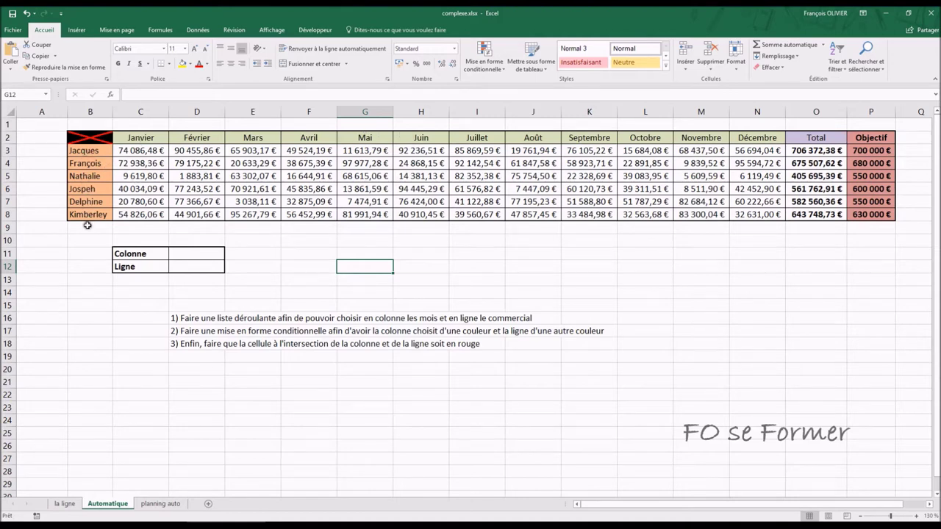
Step: Give D11 a drop-down list sourced from the month headers C2:O2 and test it
click(184, 258)
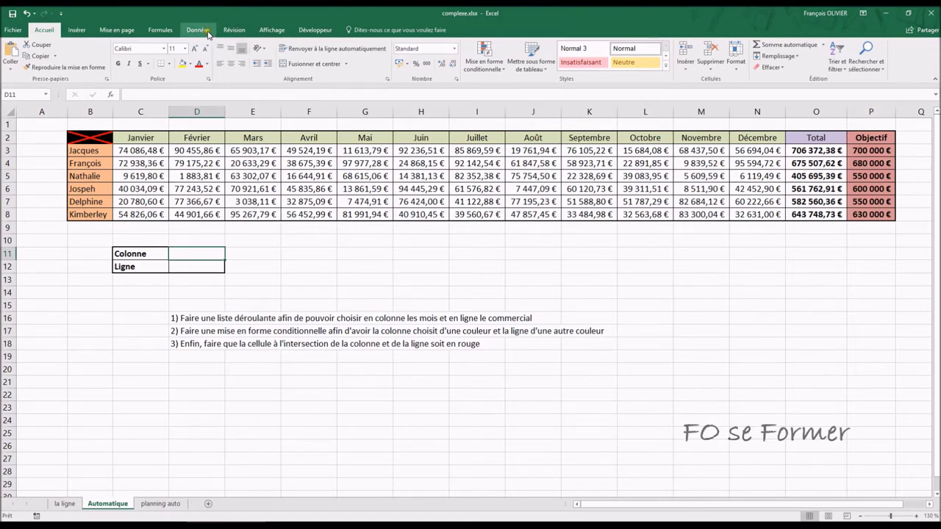
click(209, 33)
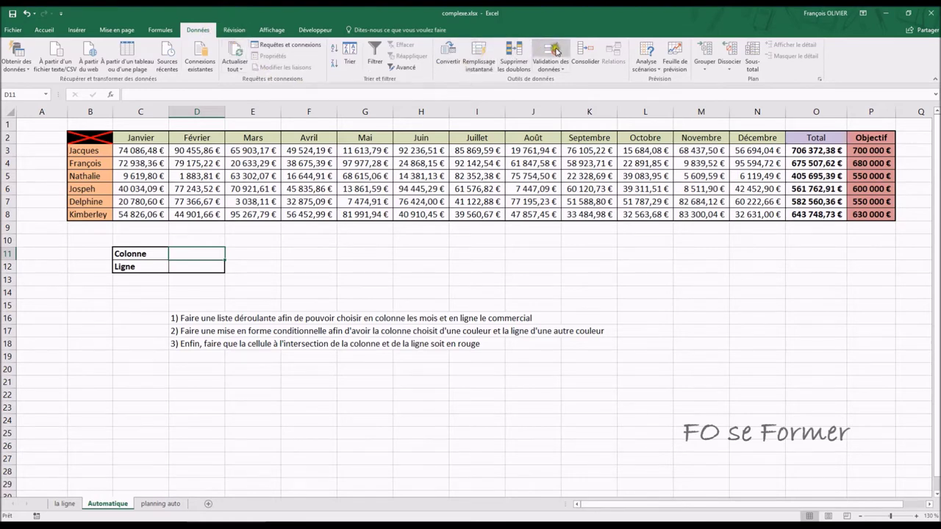
click(556, 50)
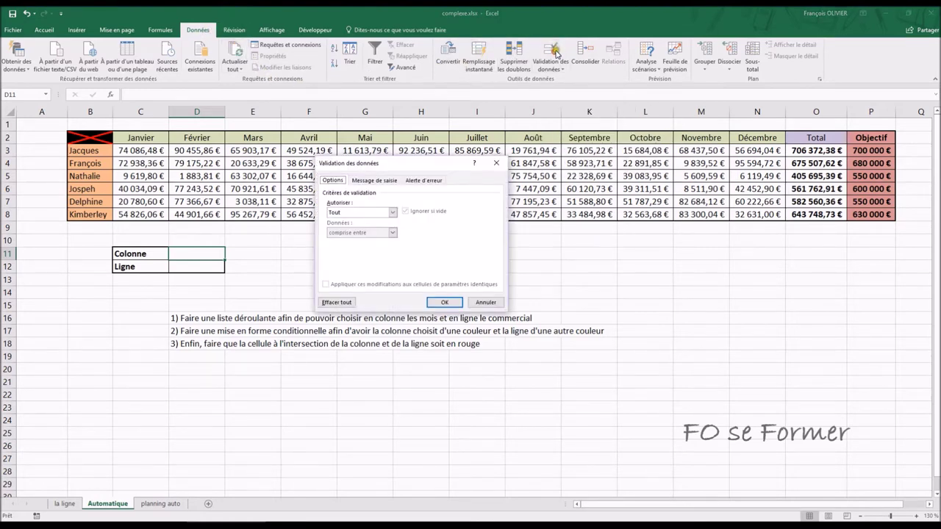
click(392, 213)
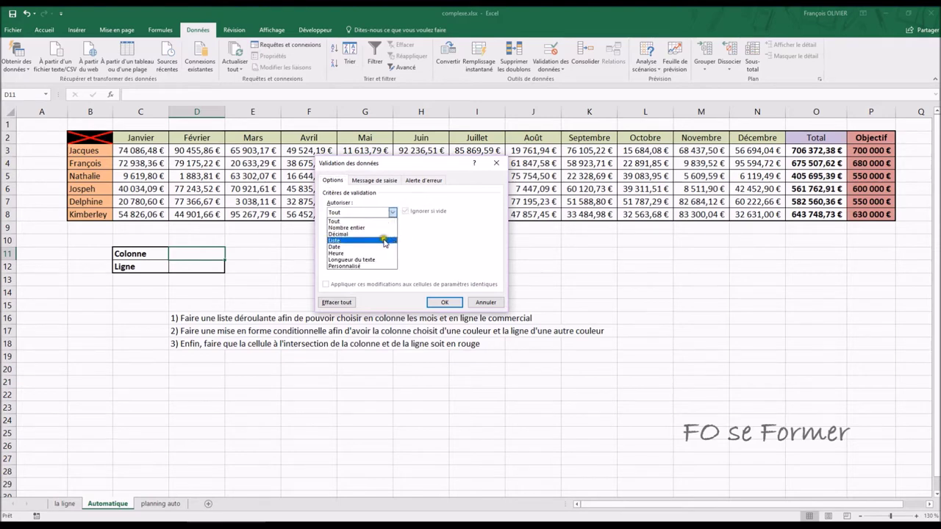
click(383, 242)
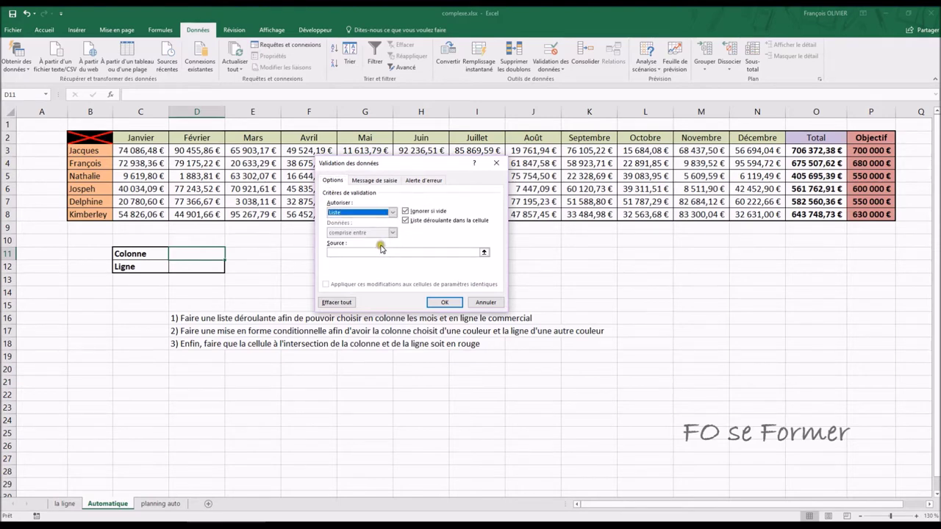
click(379, 251)
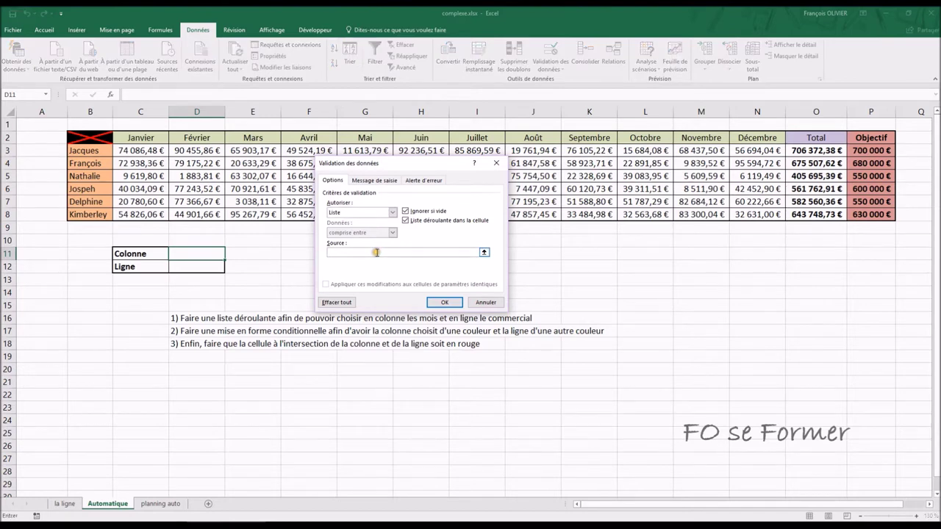
click(136, 141)
drag(137, 141, 817, 137)
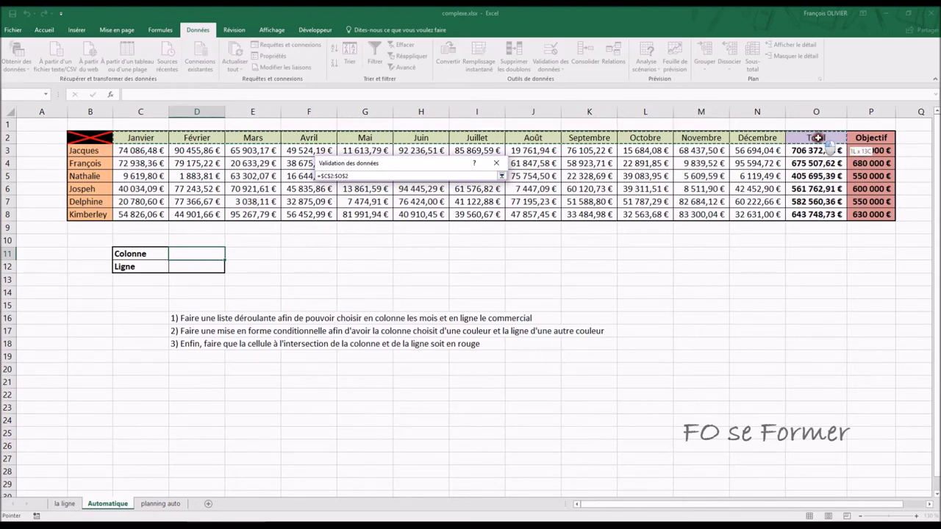
click(441, 303)
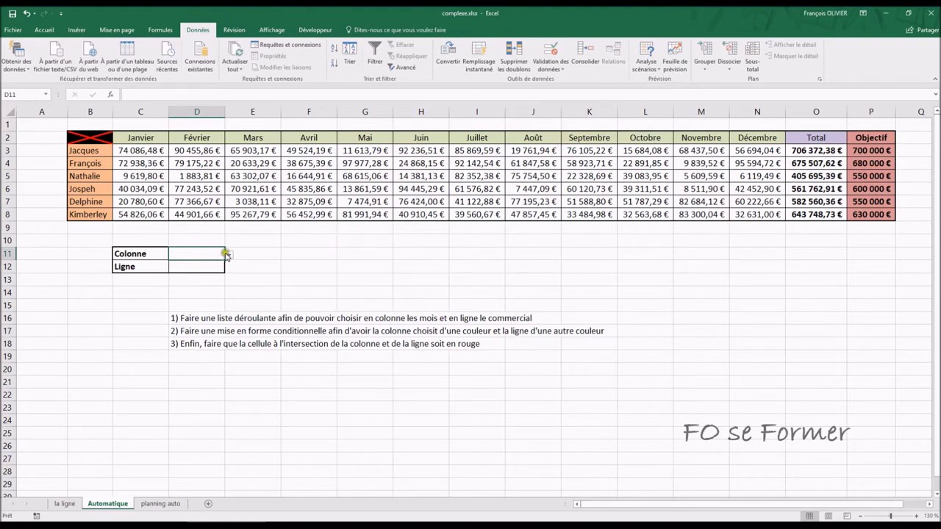
click(230, 257)
click(230, 257)
click(231, 258)
Step: Give D12 a drop-down list of the salespeople's names from B3:B8 and check it
click(231, 258)
click(213, 271)
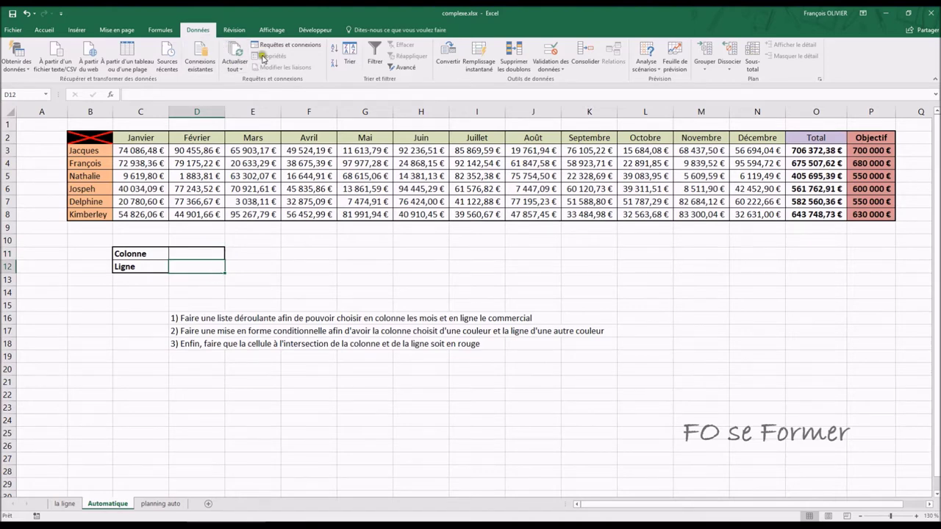
click(552, 46)
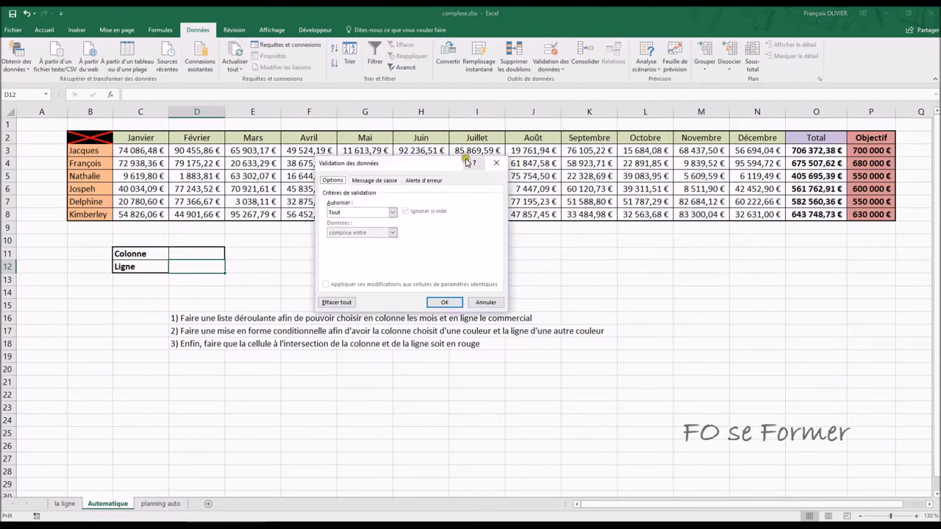
click(393, 213)
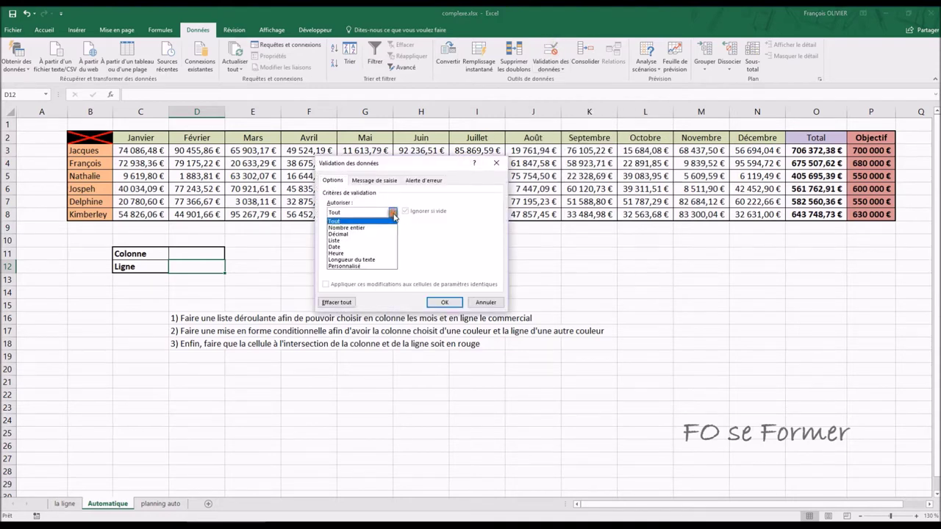
click(388, 245)
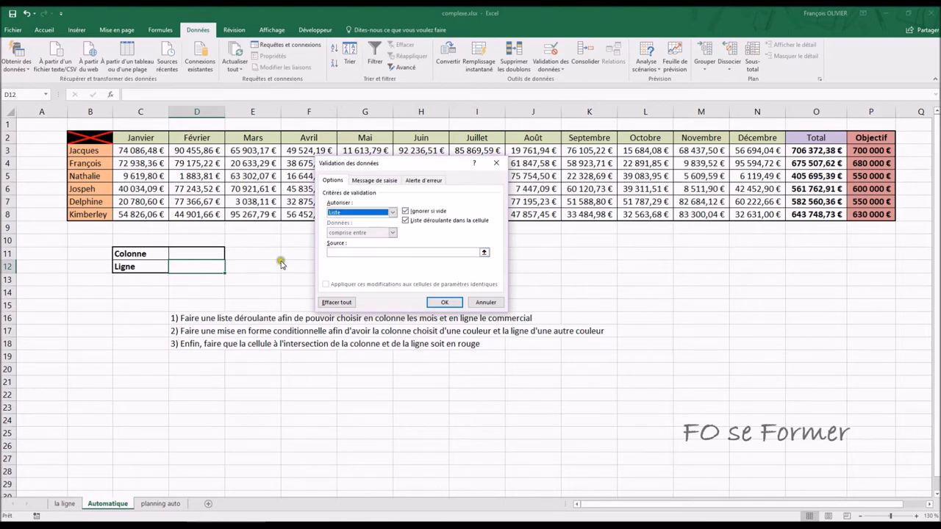
click(340, 251)
click(340, 251)
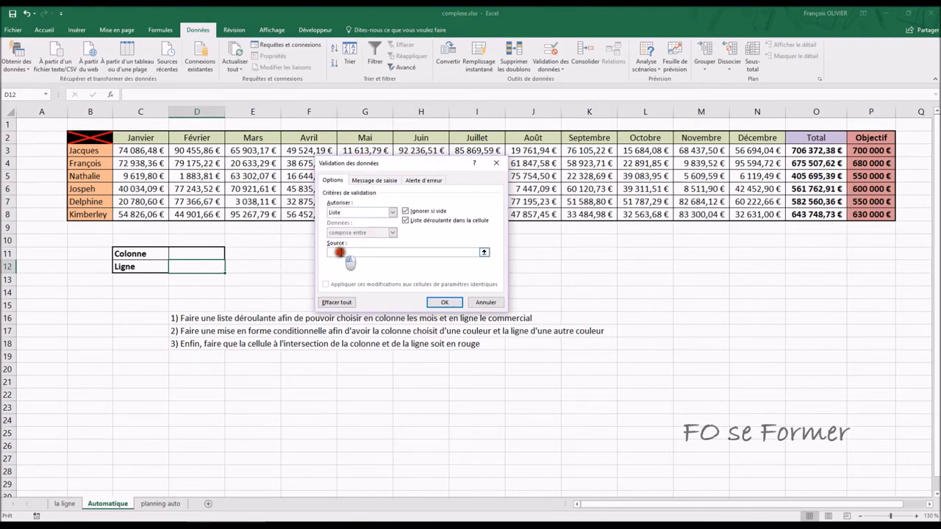
drag(105, 154, 105, 206)
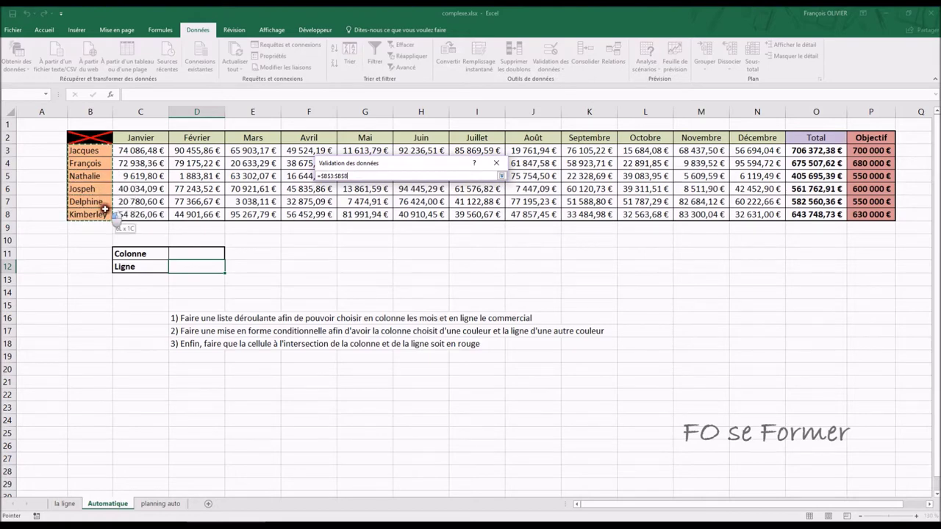
drag(106, 206, 106, 214)
click(440, 303)
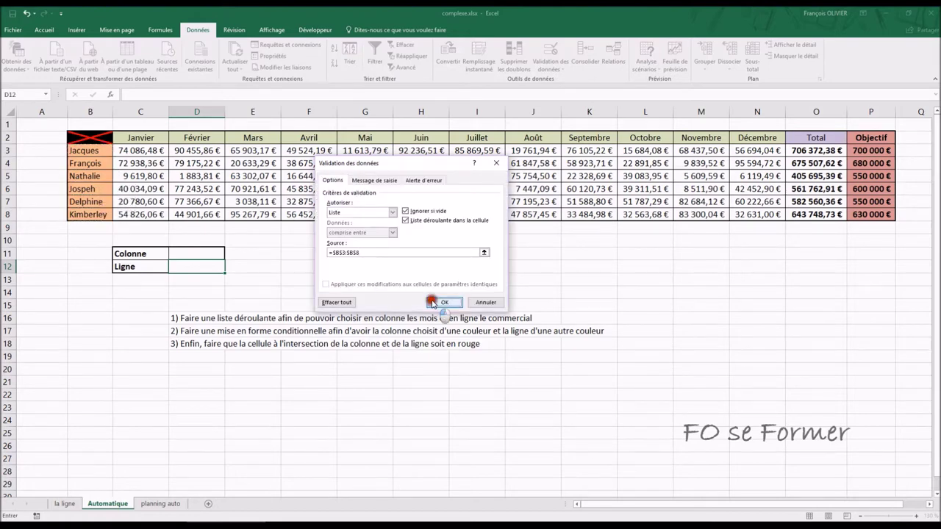
click(231, 268)
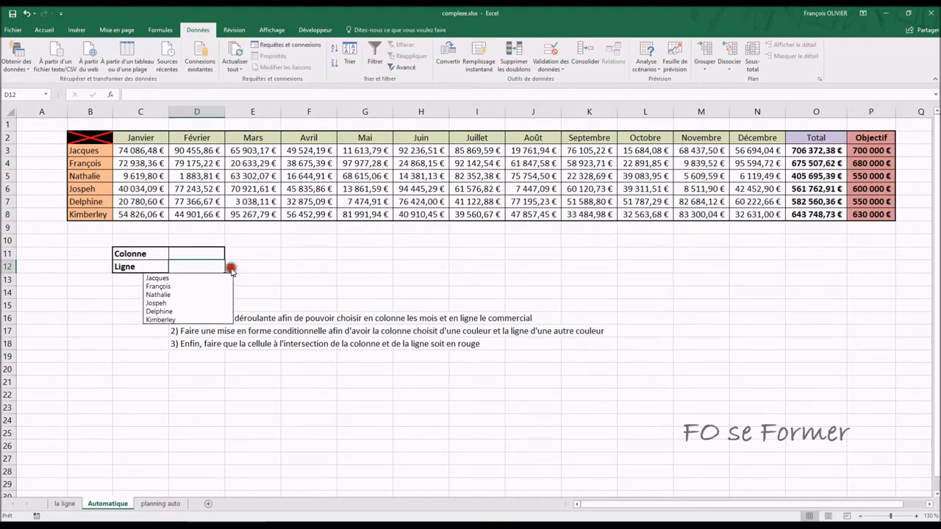
click(231, 269)
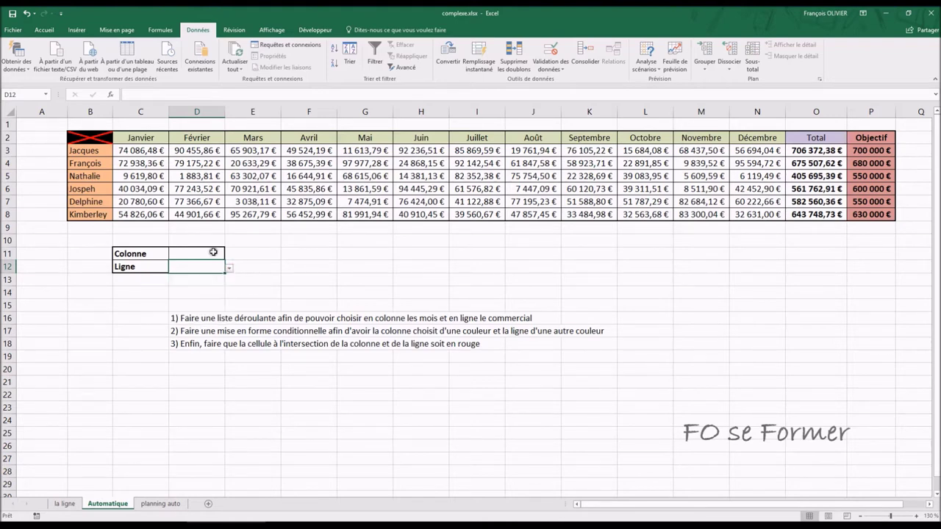
click(213, 252)
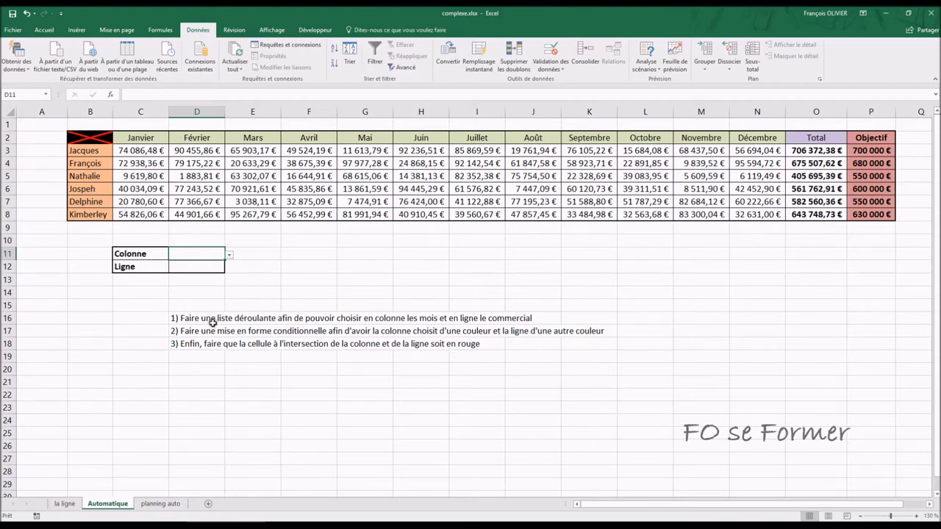
Step: Select the sales range C3:O8 and start a new conditional formatting rule
click(132, 150)
drag(132, 150, 815, 211)
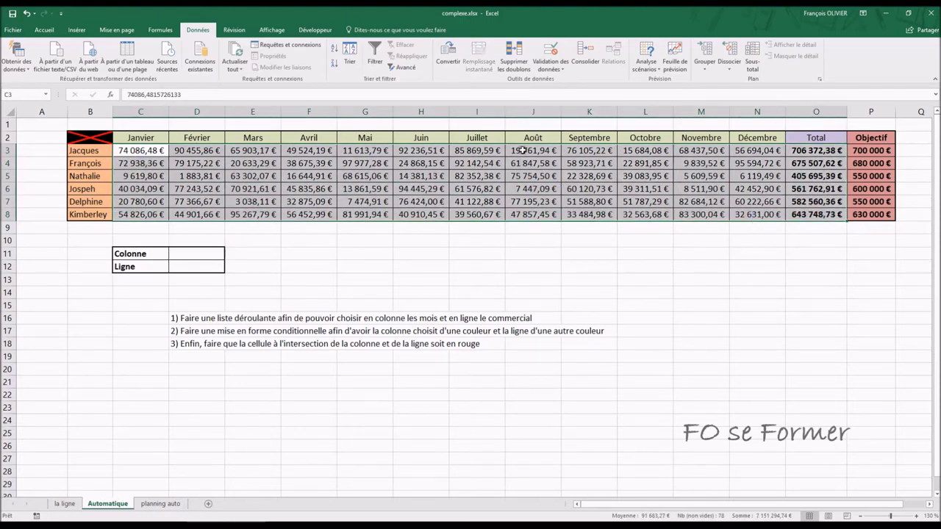
click(44, 30)
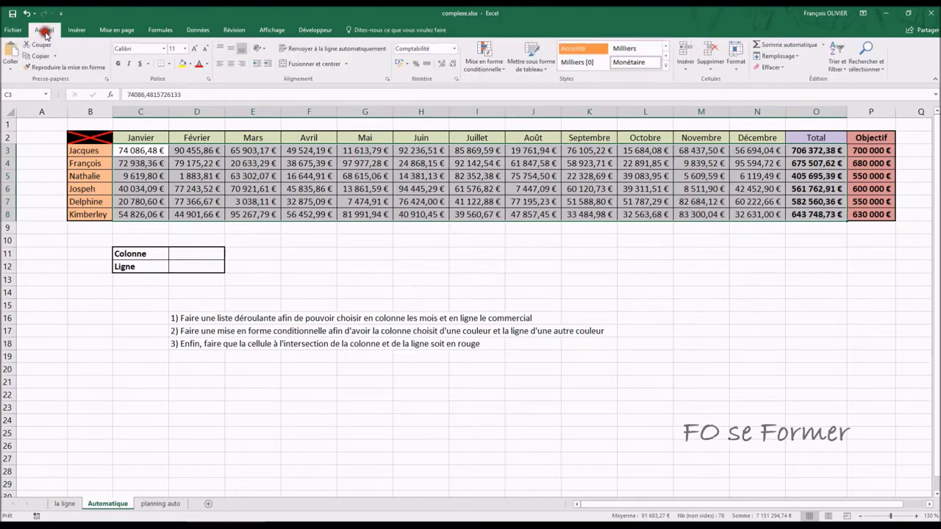
click(493, 62)
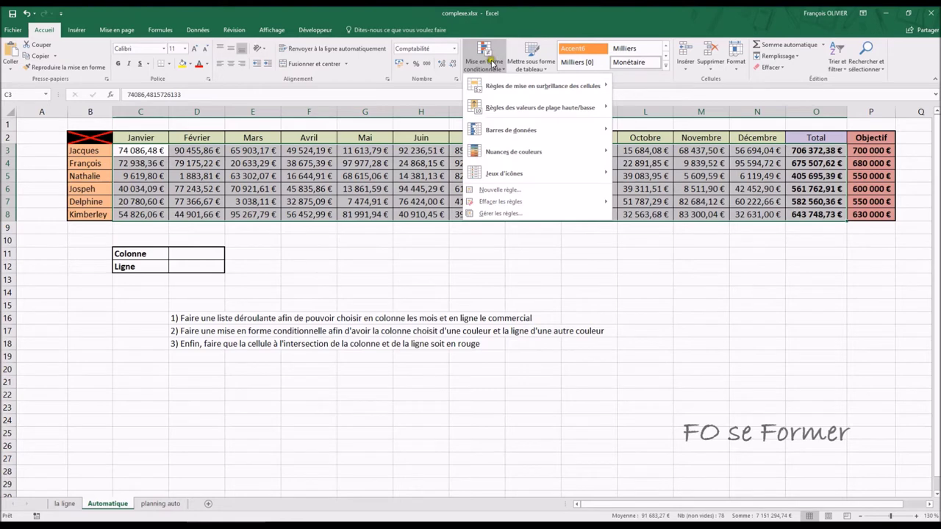
click(499, 190)
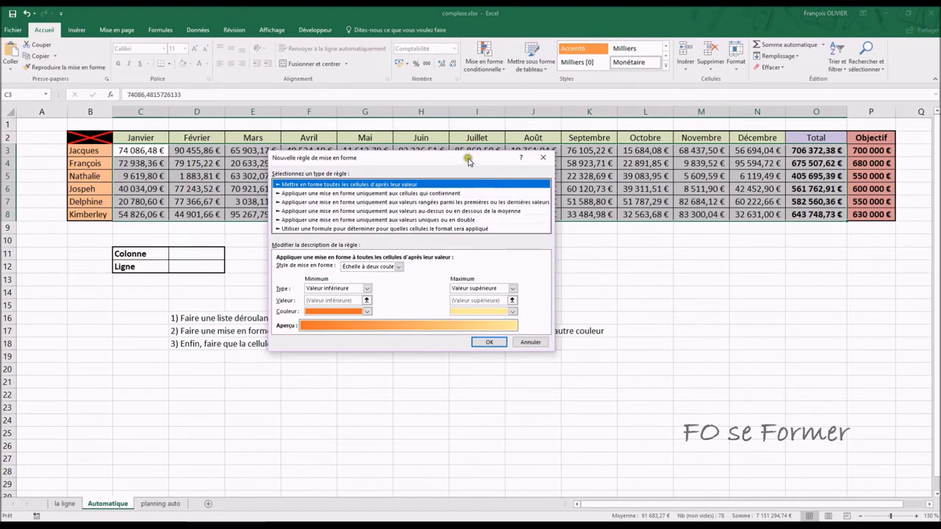
Step: Choose a formula-based rule and enter =$D$11=C$2 using cells D11 and C2
drag(467, 161, 512, 156)
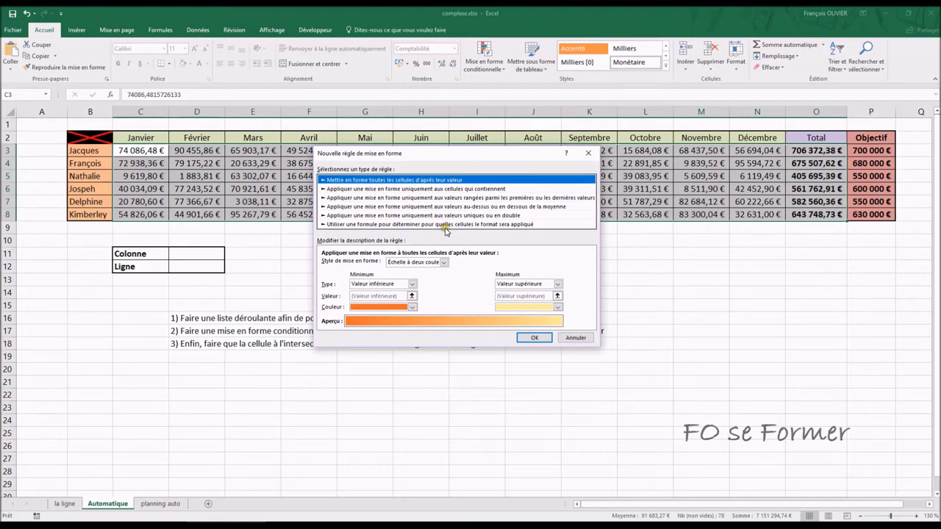
click(444, 228)
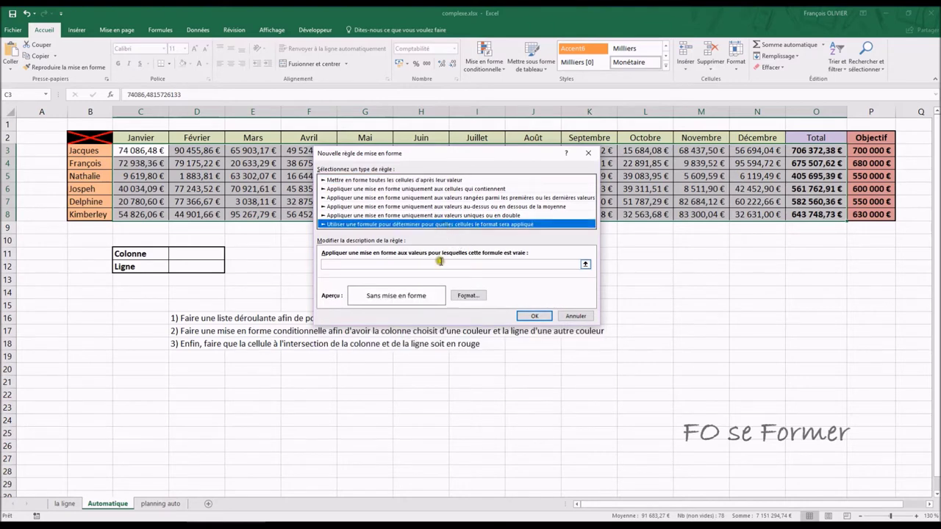
click(438, 263)
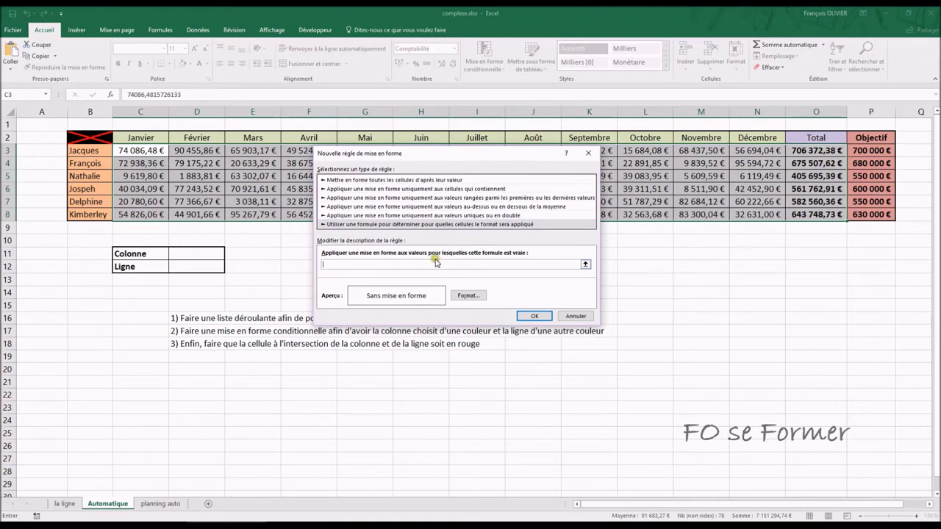
text(=)
click(193, 253)
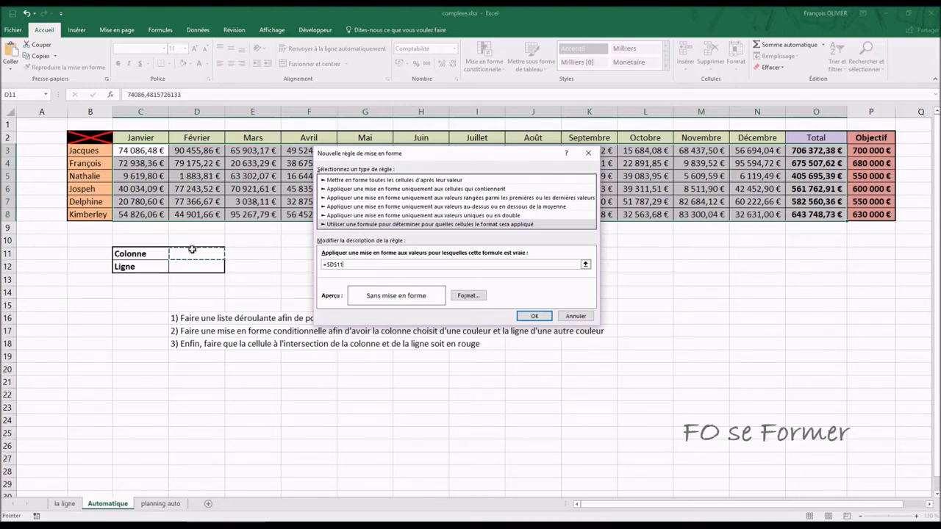
key(F4)
key(F4)
text(=)
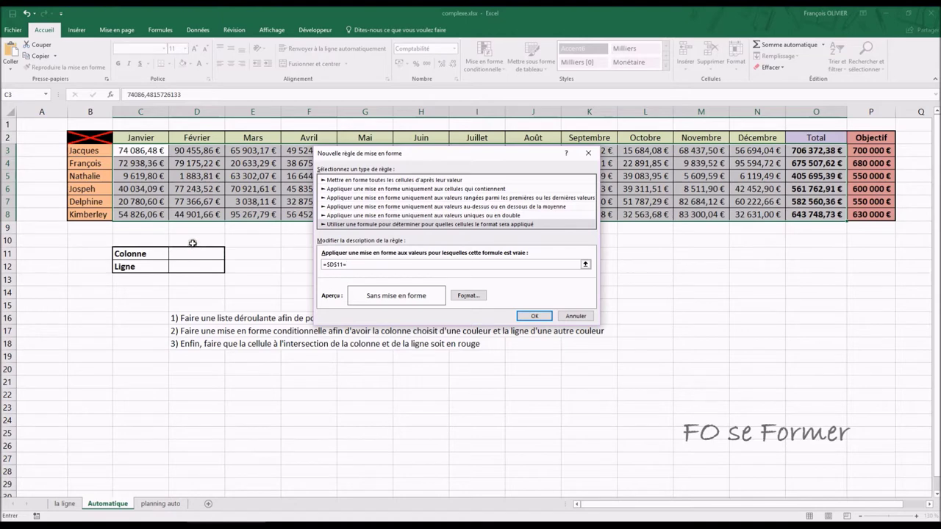
click(141, 136)
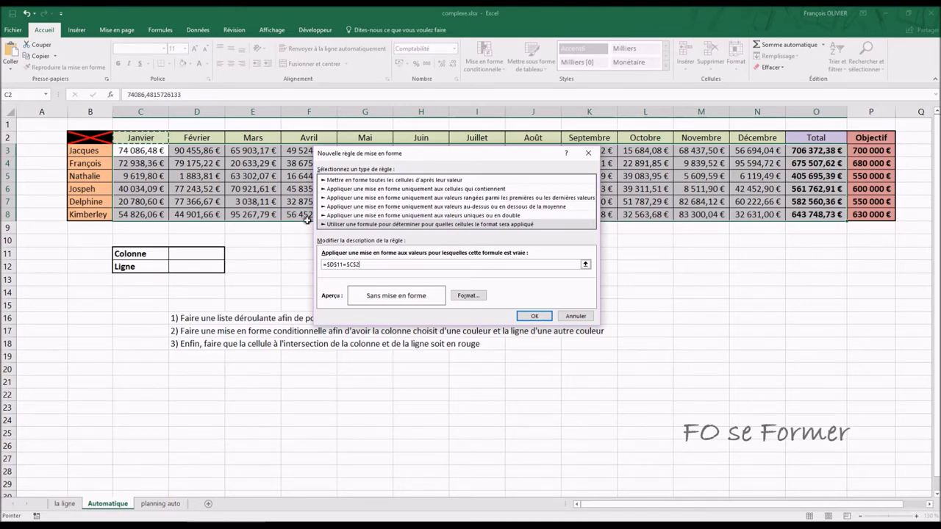
click(353, 263)
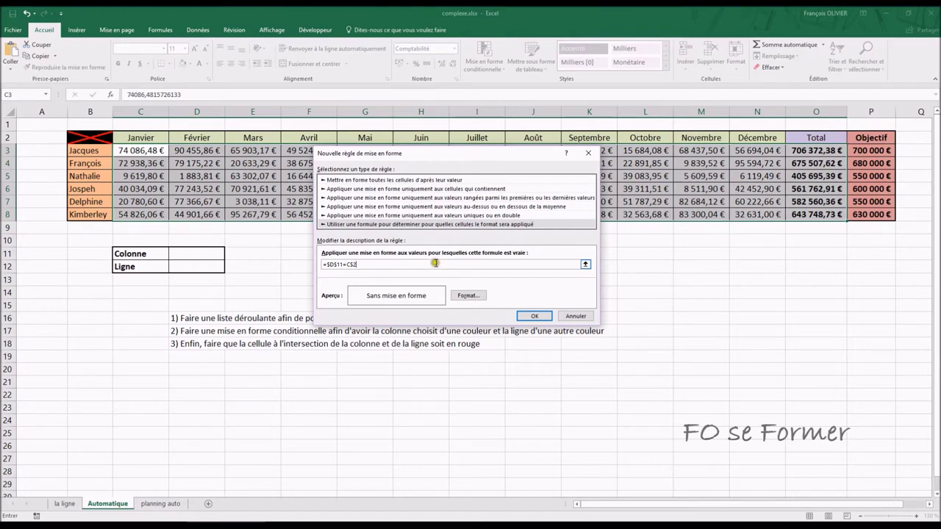
Step: Give the rule a light purple fill and apply it to the sales figures
click(463, 295)
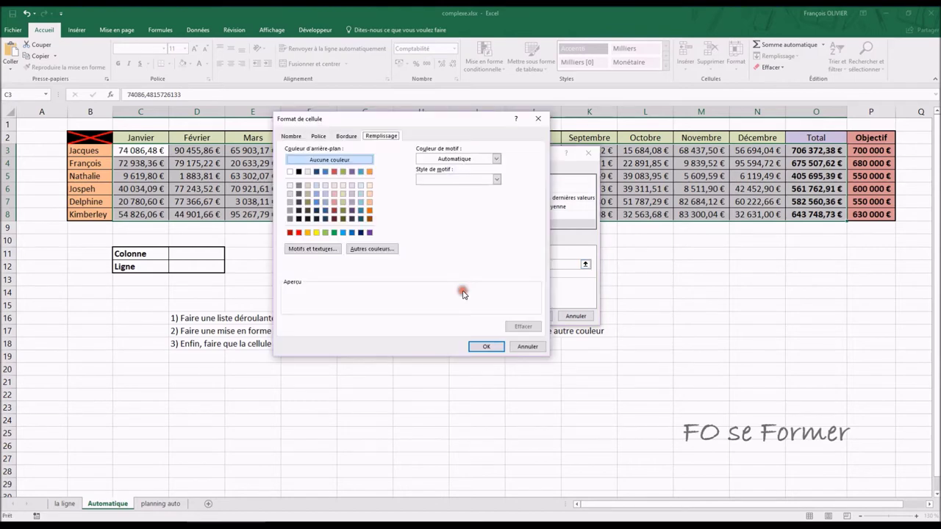
click(351, 201)
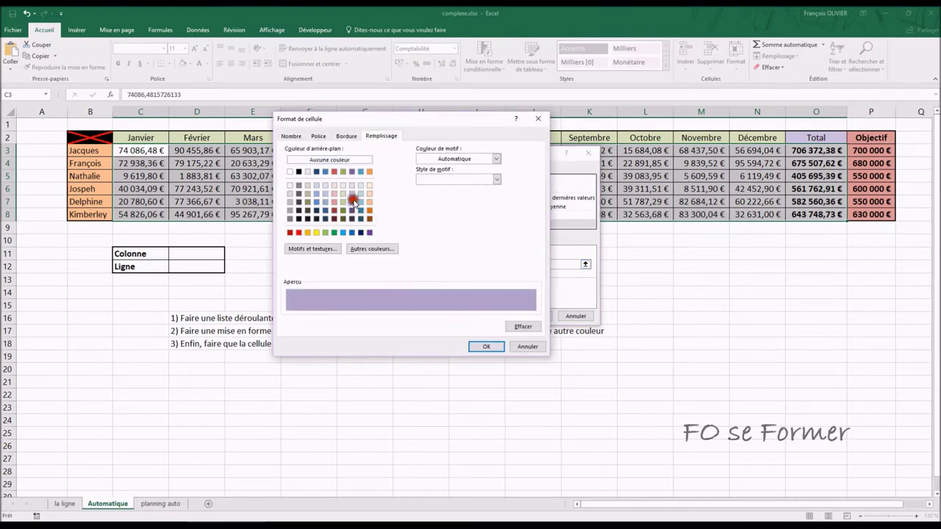
click(493, 347)
click(535, 316)
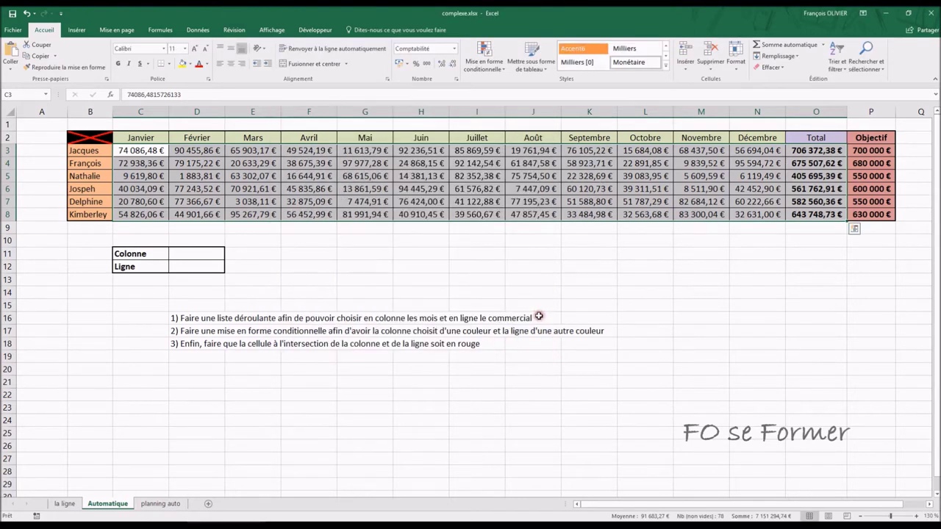
click(310, 188)
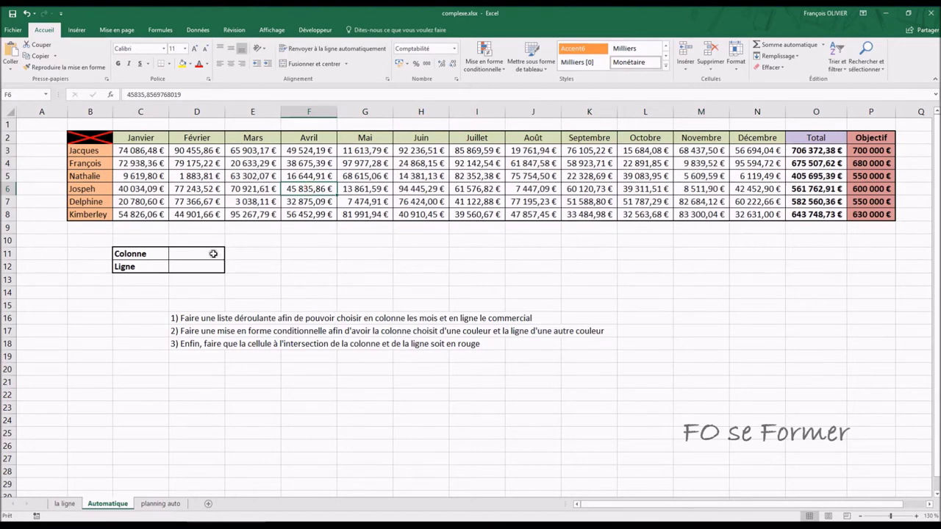
Step: Test the D11 month drop-down with Avril and Septembre, finishing on Janvier
click(213, 253)
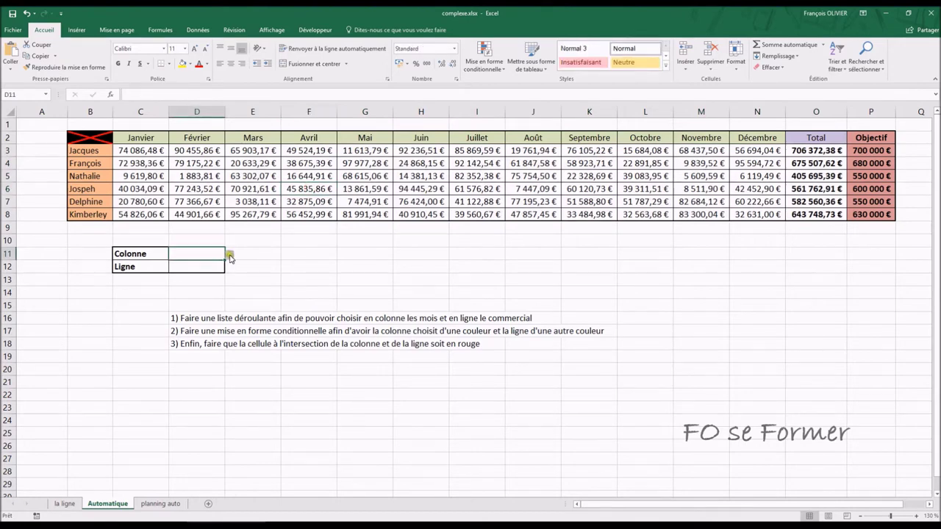
click(229, 254)
click(199, 290)
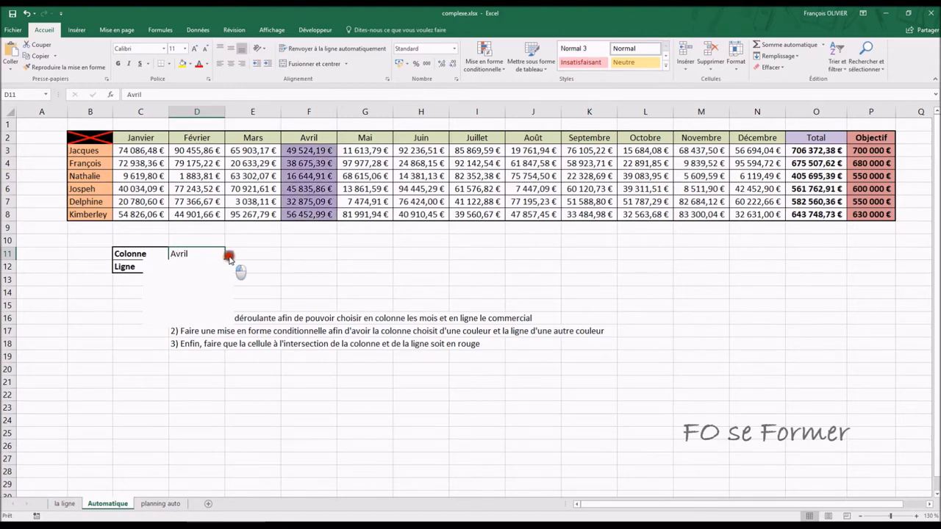
click(229, 256)
click(206, 307)
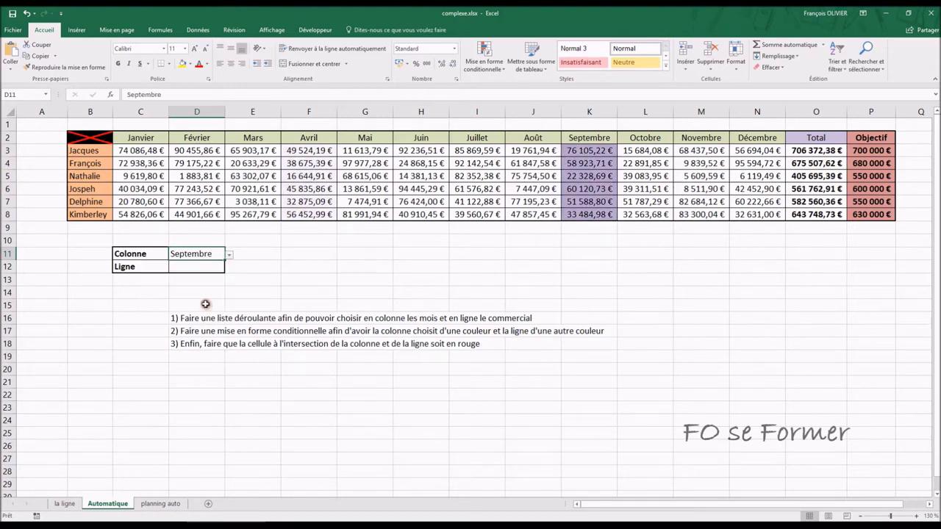
click(230, 255)
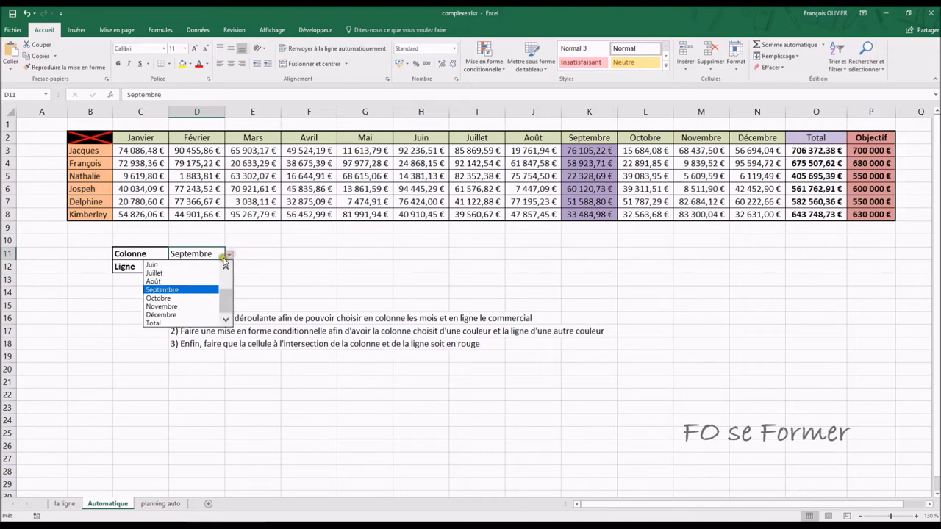
drag(226, 302, 226, 275)
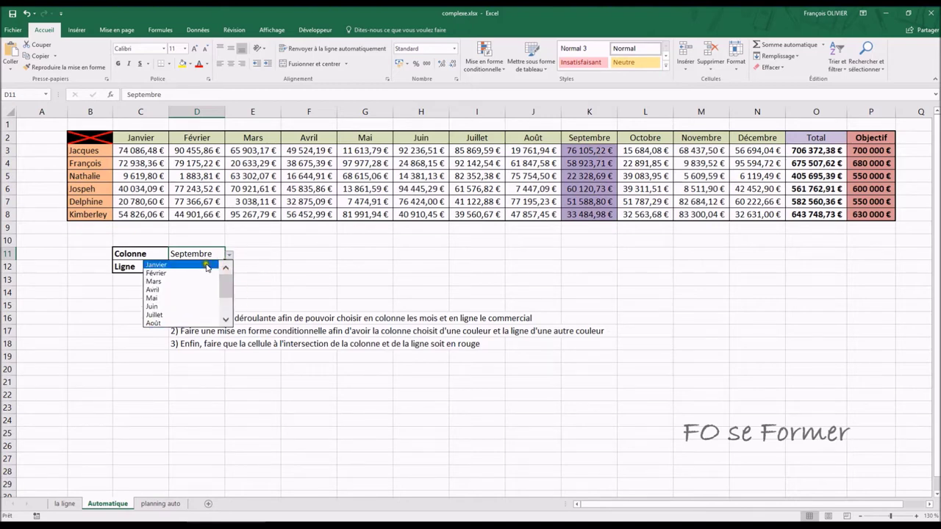
click(203, 265)
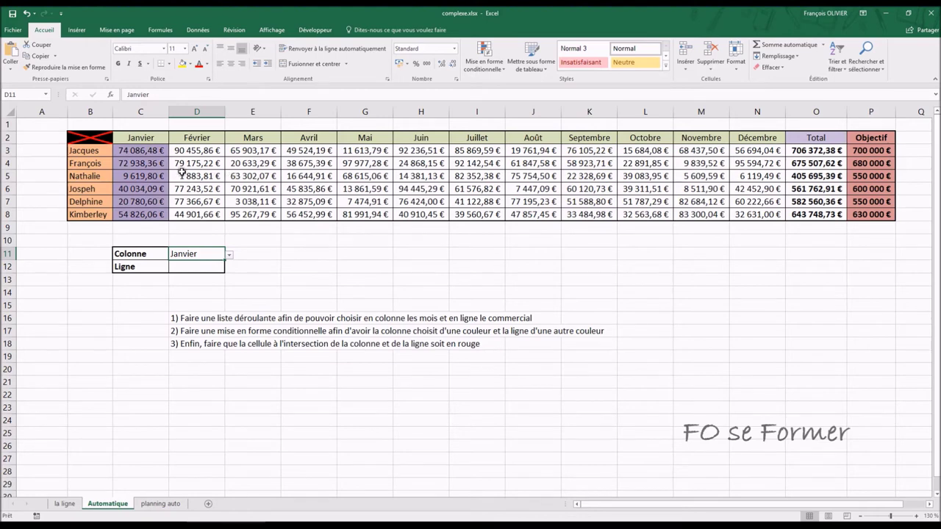
Step: Select the sales figures block starting at C3 for the next formatting rule
drag(151, 153, 551, 174)
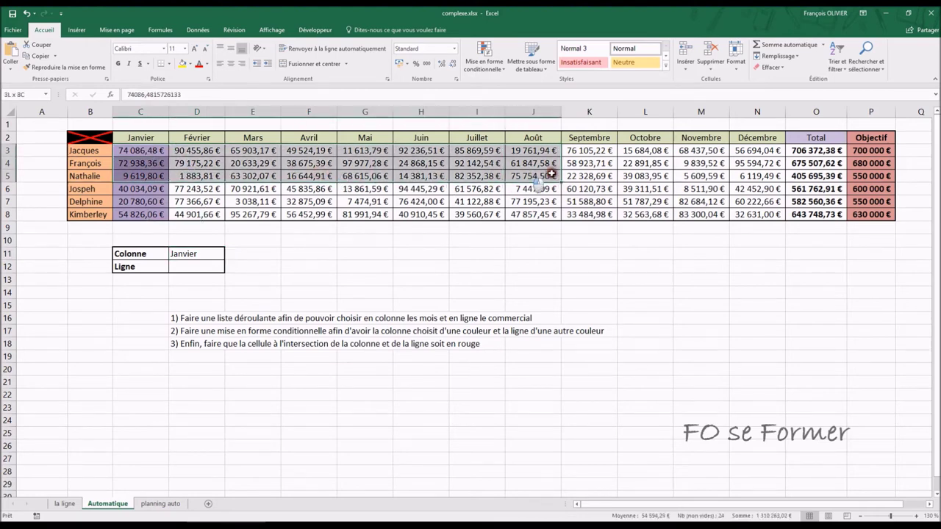
mouse_move(552, 174)
mouse_down()
mouse_move(796, 203)
mouse_move(798, 212)
mouse_up()
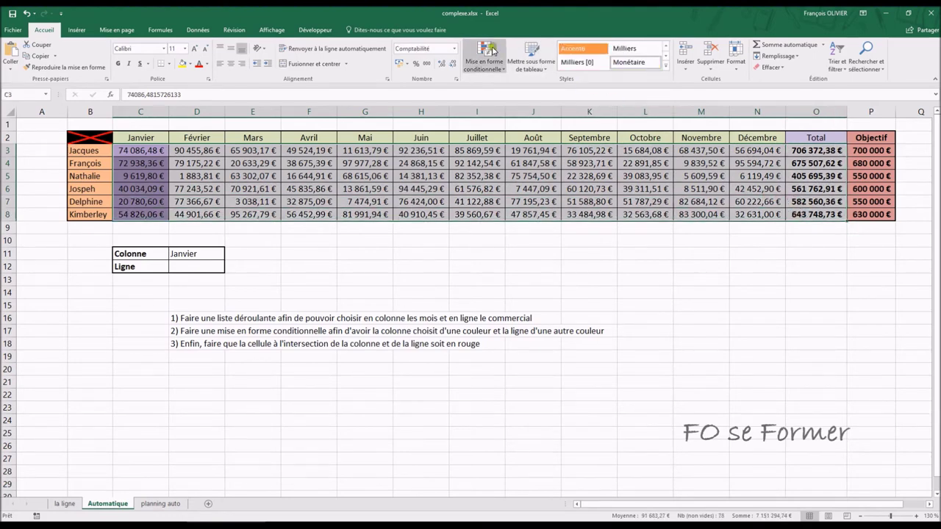
click(485, 69)
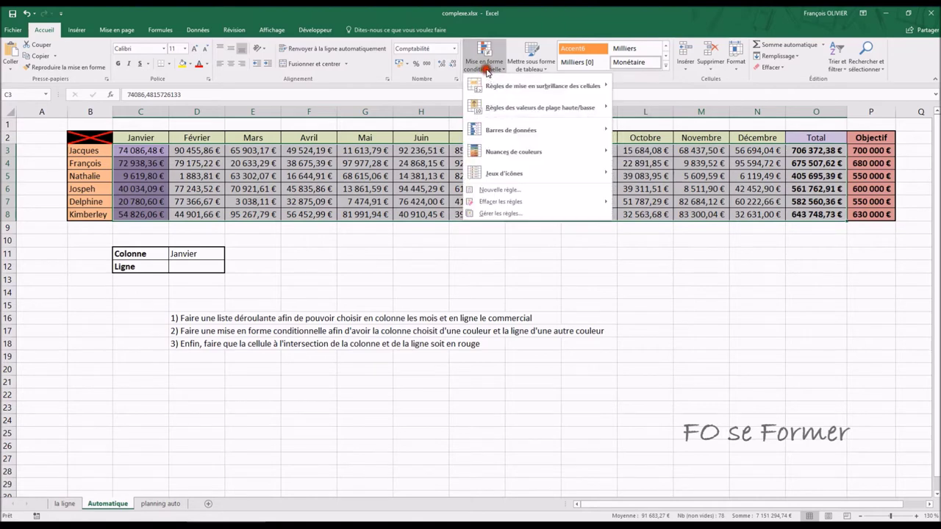
Step: Draft a new formula rule =$D$12=$B3 matching each row's name to the Ligne cell D12
click(516, 190)
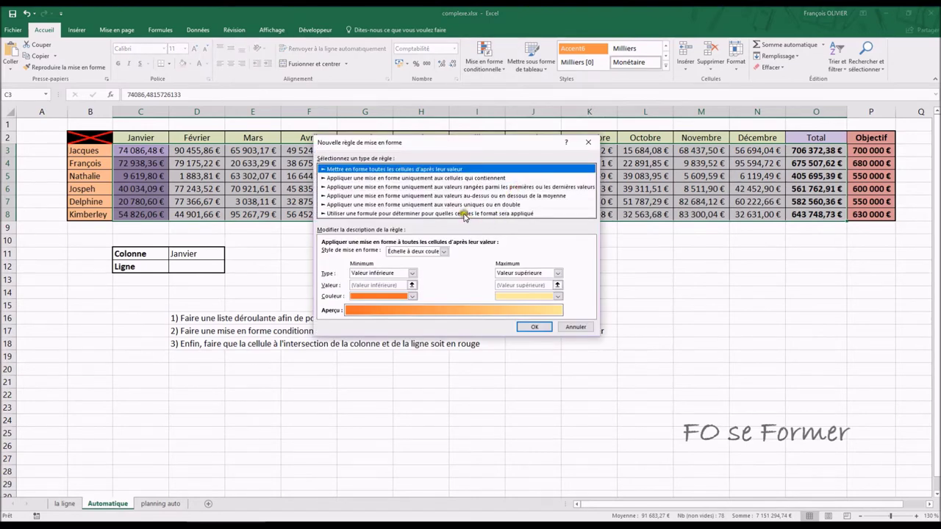
click(464, 214)
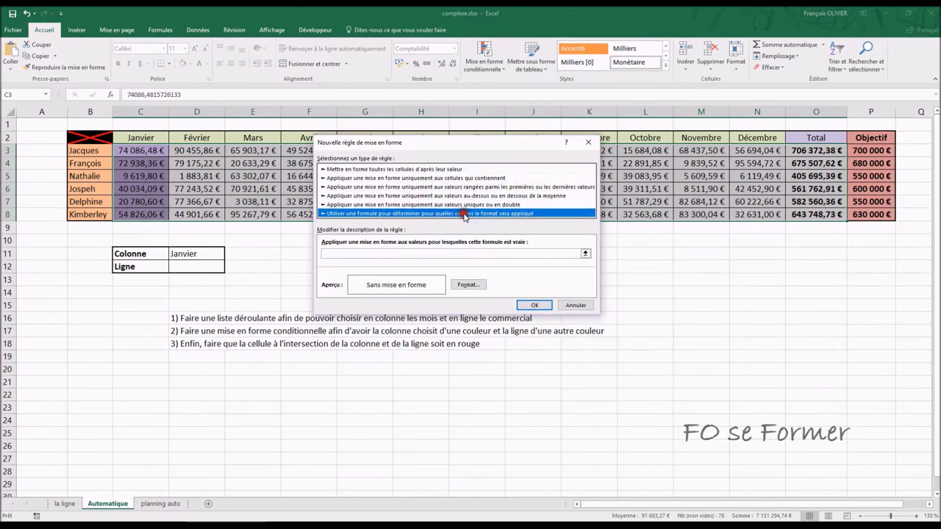
click(459, 253)
text(=)
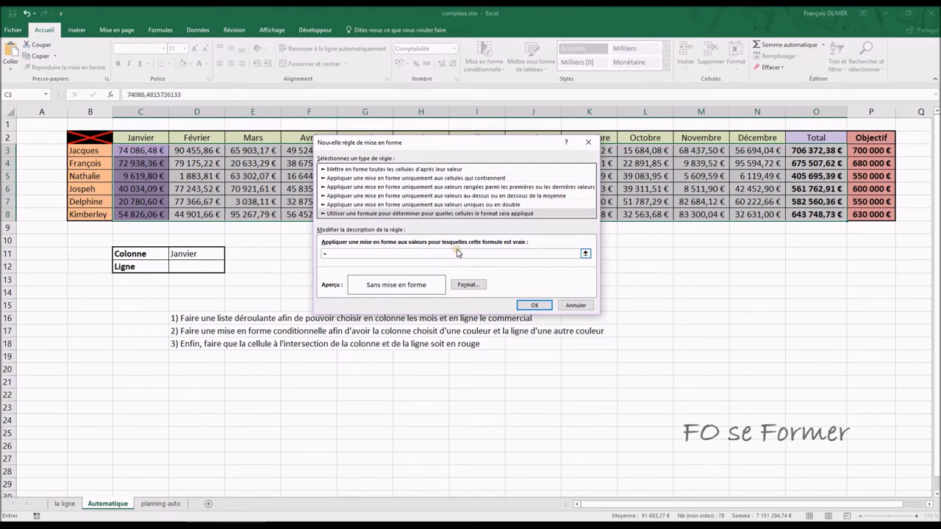
click(192, 264)
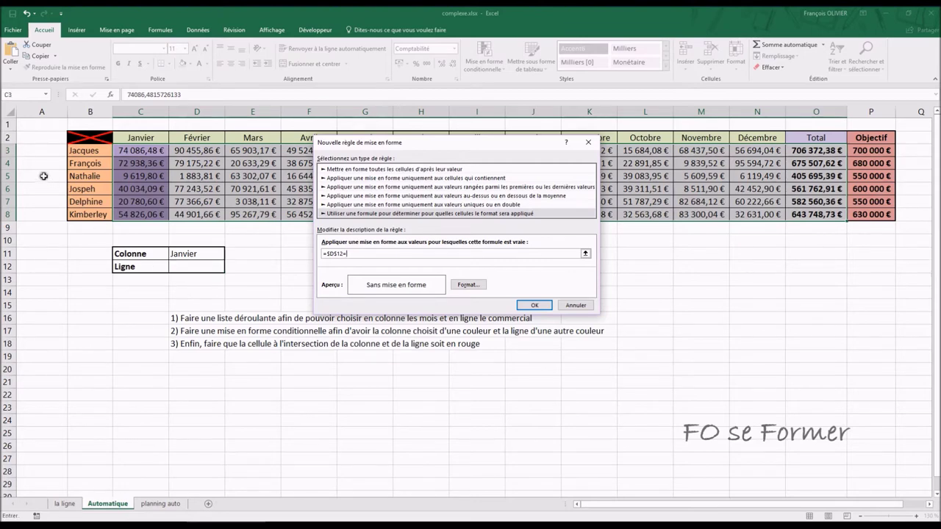
click(79, 152)
click(352, 253)
key(BackSpace)
text(3)
click(462, 286)
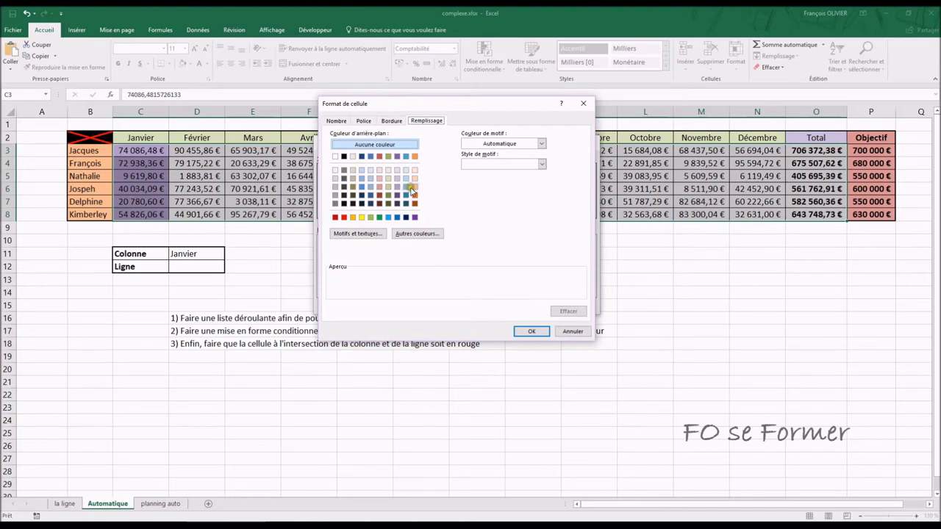
Step: Give the =$D$12=$B3 row rule a light blue fill and apply it
click(414, 187)
click(408, 187)
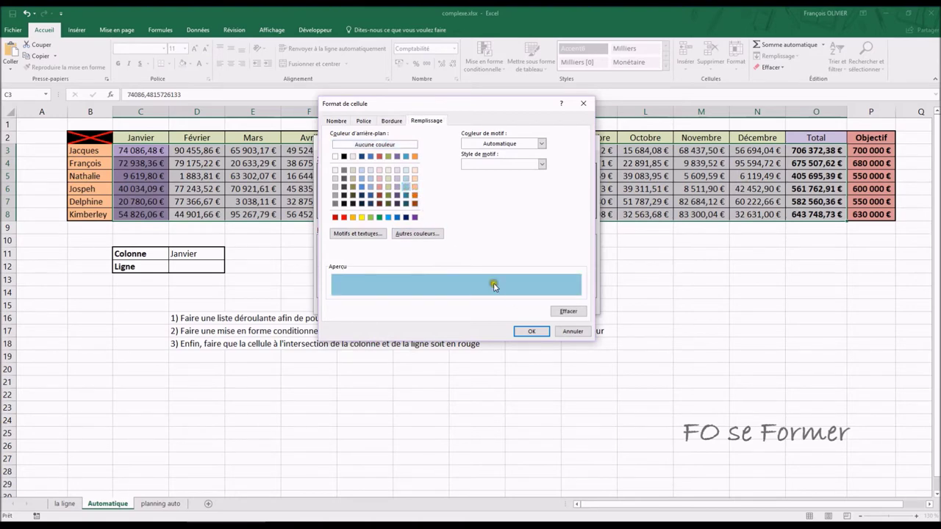
click(530, 333)
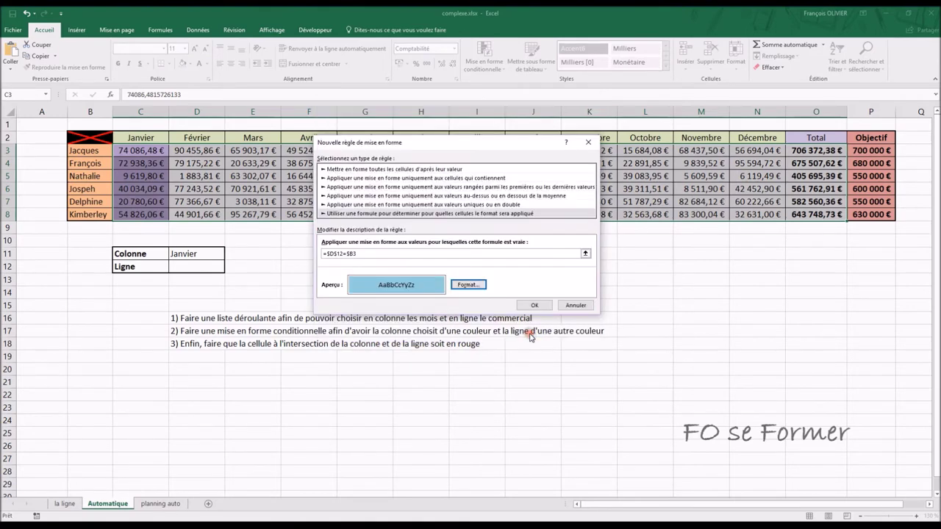
click(533, 304)
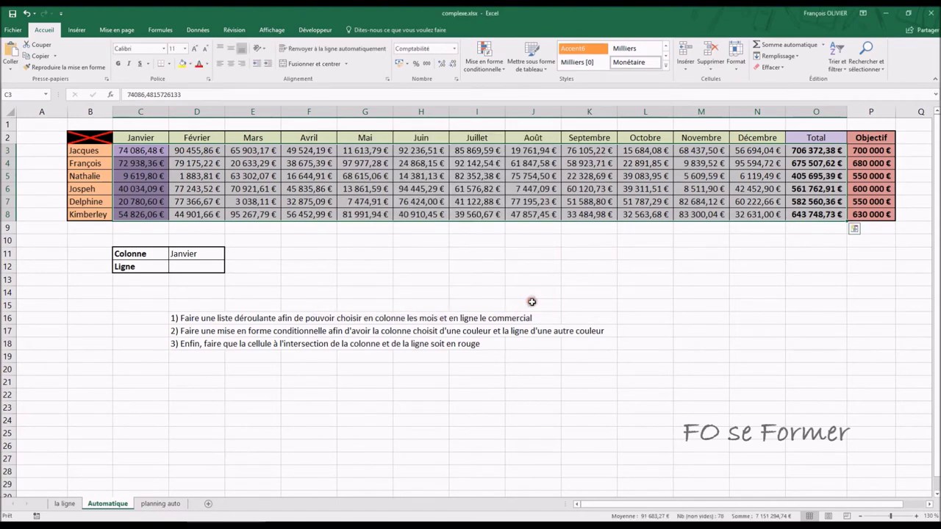
Step: Test the blue row highlight by picking Nathalie, then Kimberley, in the Ligne cell D12
click(197, 269)
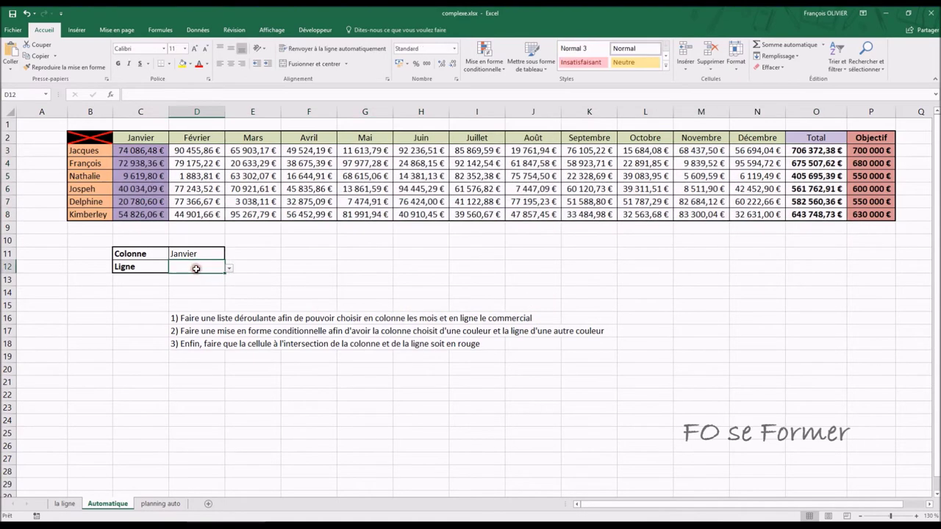
click(229, 268)
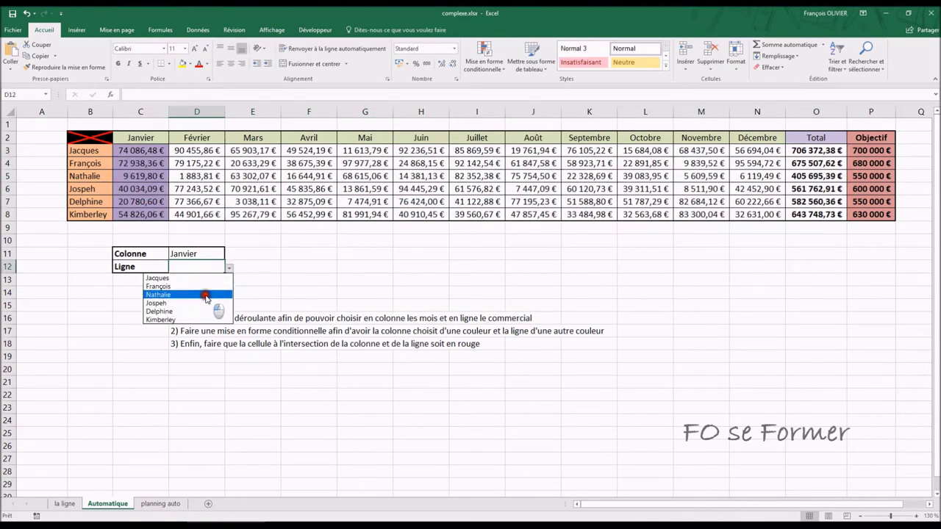
click(206, 295)
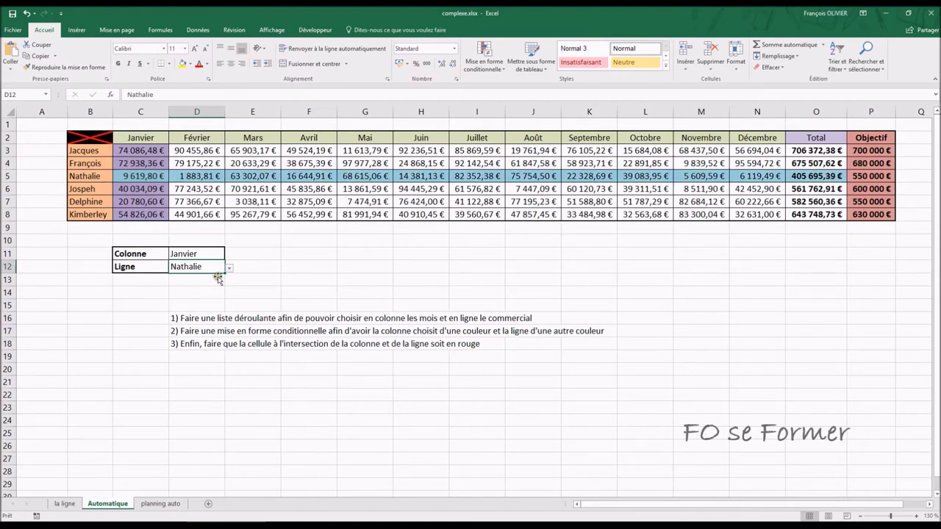
click(234, 280)
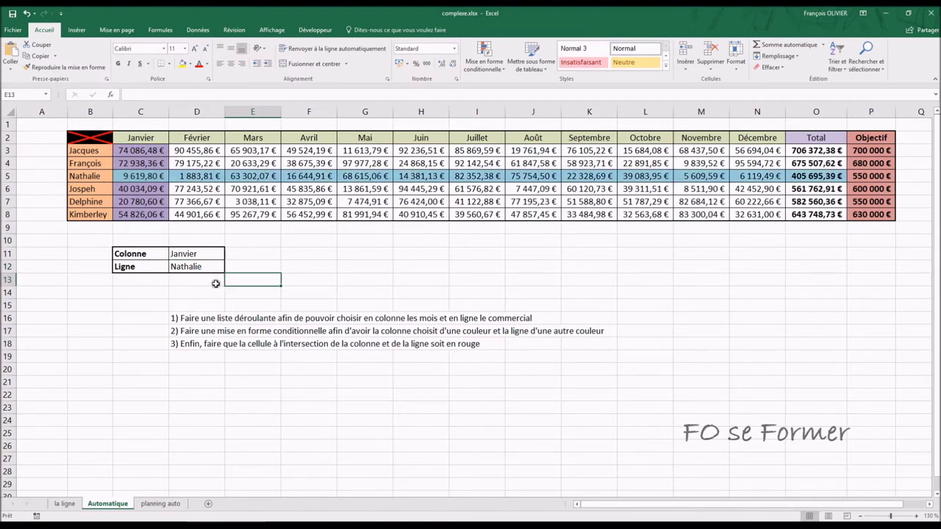
click(219, 269)
click(228, 271)
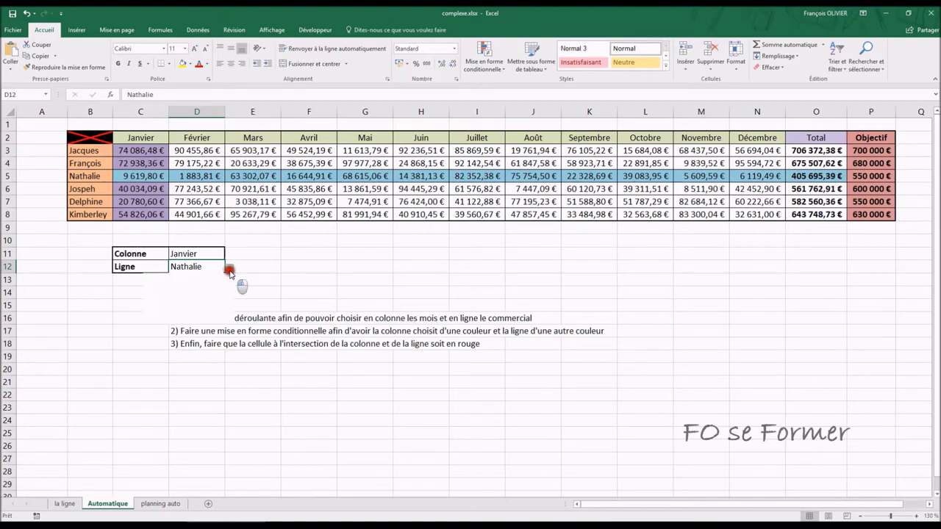
click(212, 316)
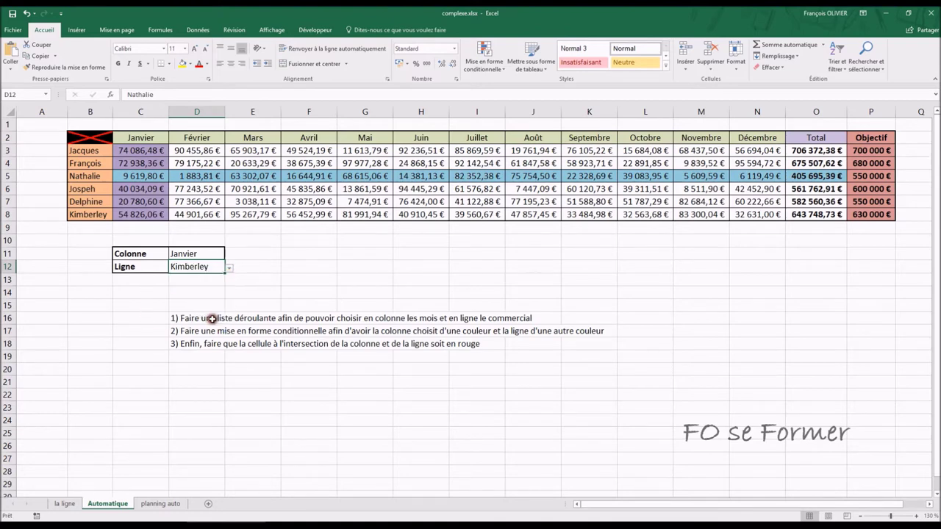
Step: Set Ligne to Jacques and select the sales figures C3:N8
click(229, 270)
click(211, 280)
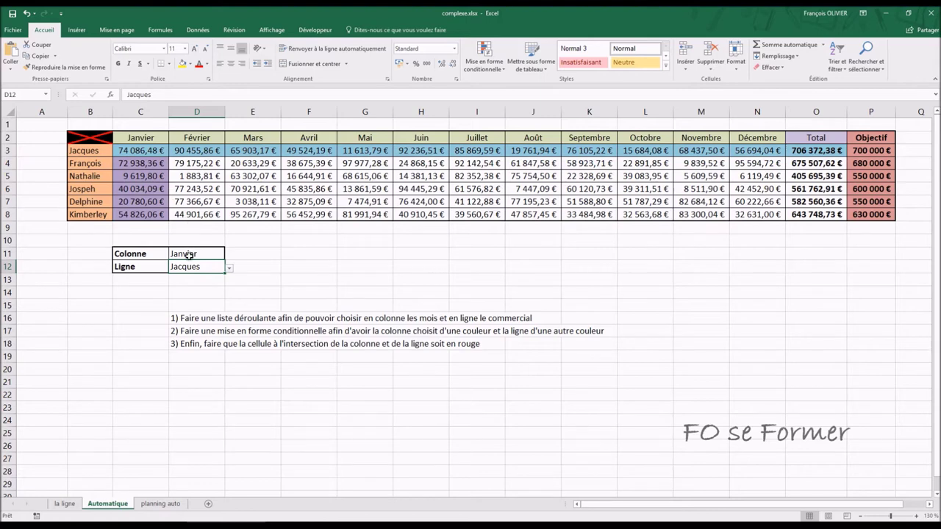
click(133, 153)
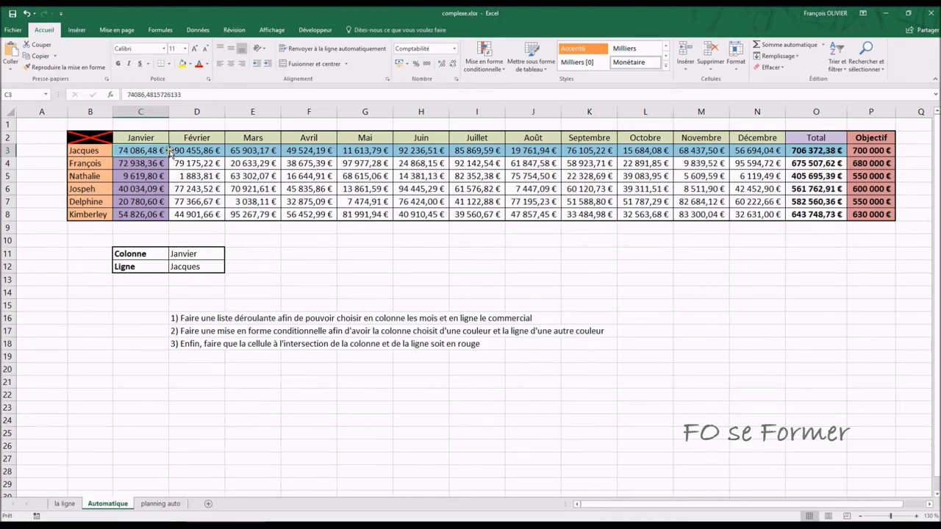
mouse_move(144, 150)
mouse_down()
mouse_move(319, 189)
mouse_move(479, 209)
mouse_move(813, 212)
mouse_up()
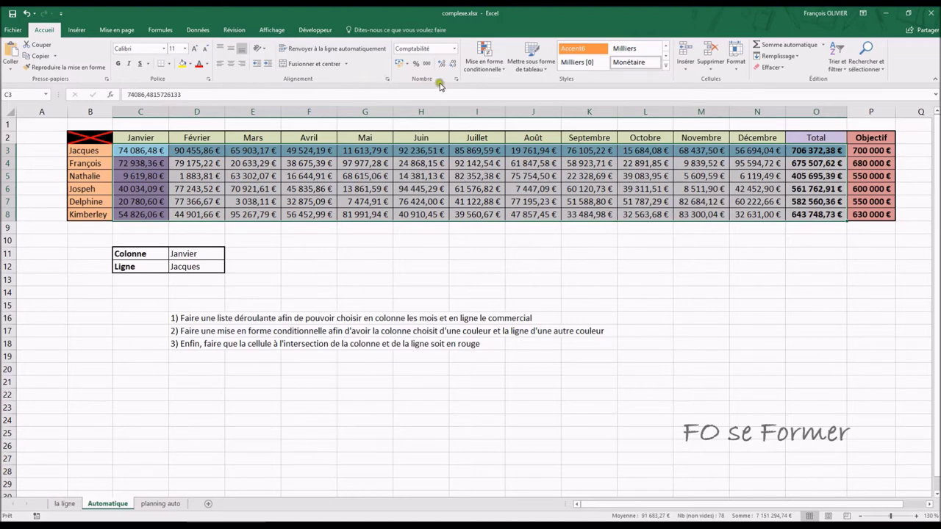
Step: Start a new formula rule testing the D11 month against the header row: $D$11=C$2
click(485, 59)
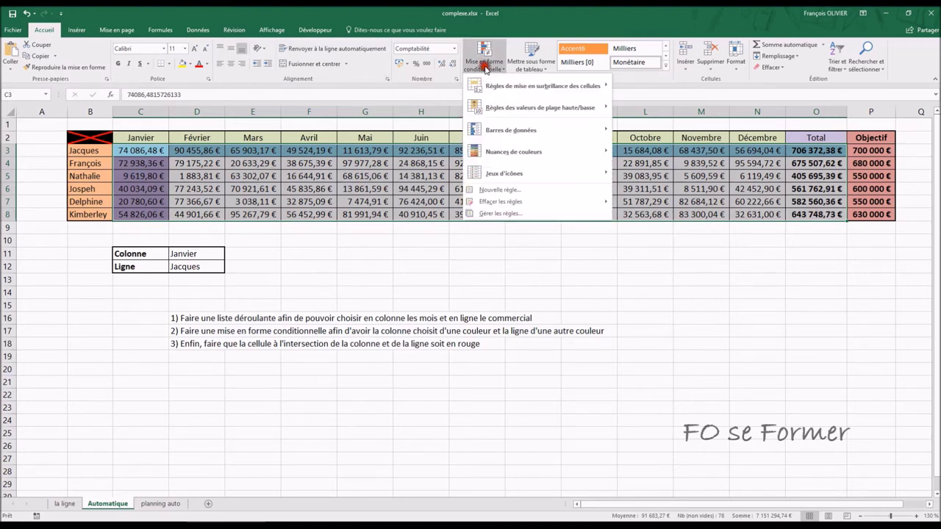
click(503, 189)
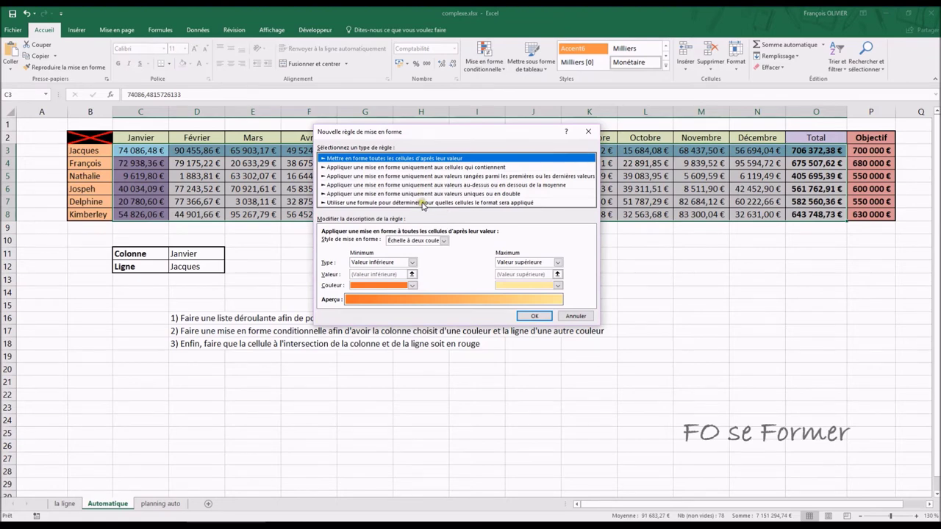
click(423, 203)
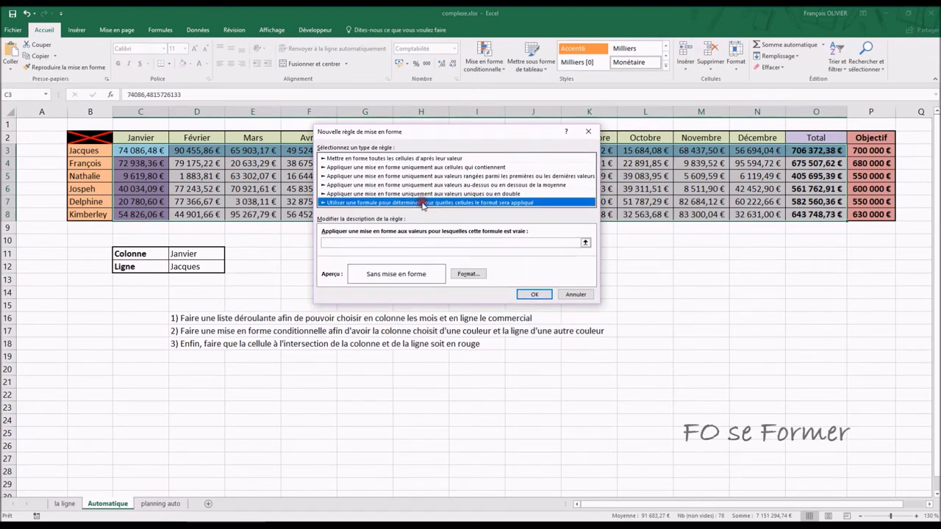
click(409, 242)
text(=et()
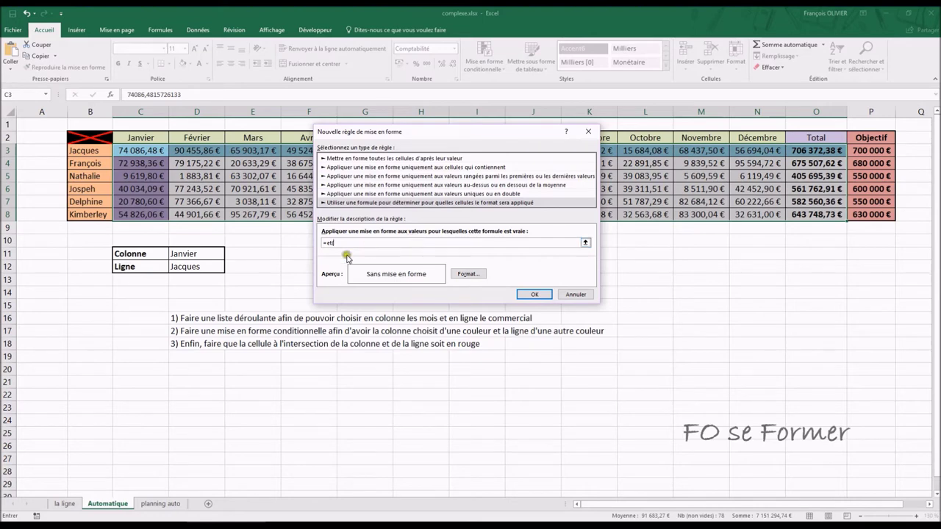
click(192, 254)
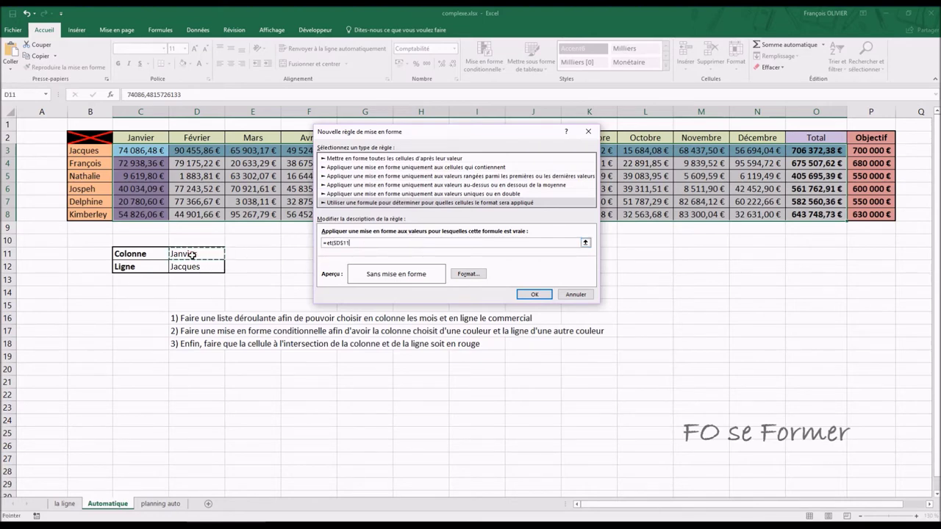
text(=)
click(140, 138)
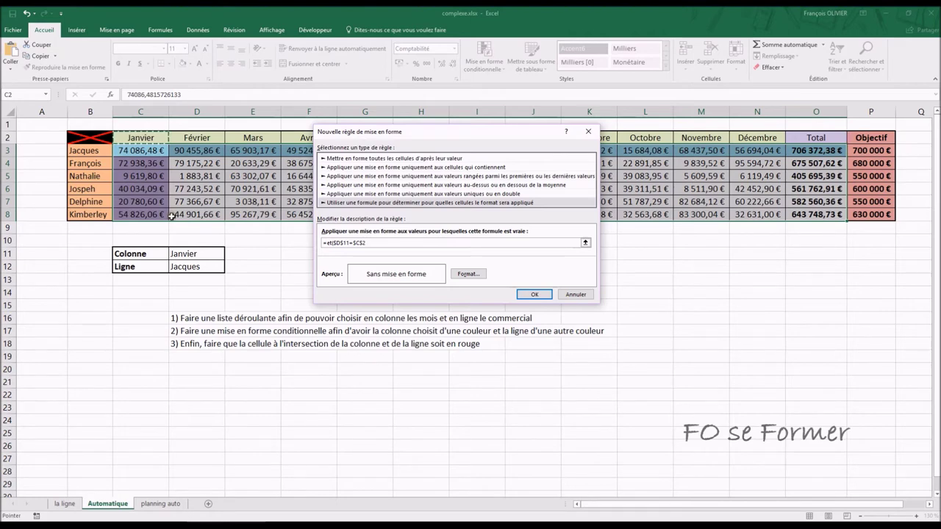
click(355, 243)
key(BackSpace)
double_click(380, 242)
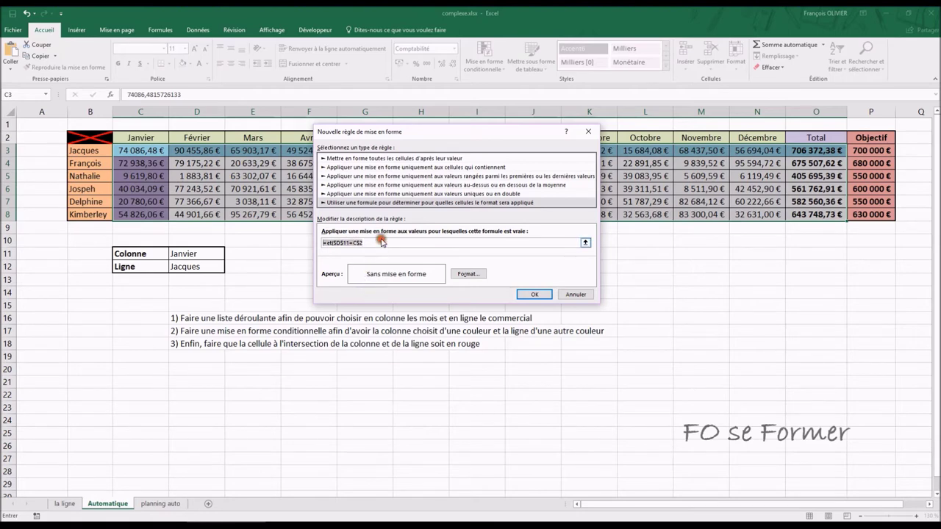
click(378, 243)
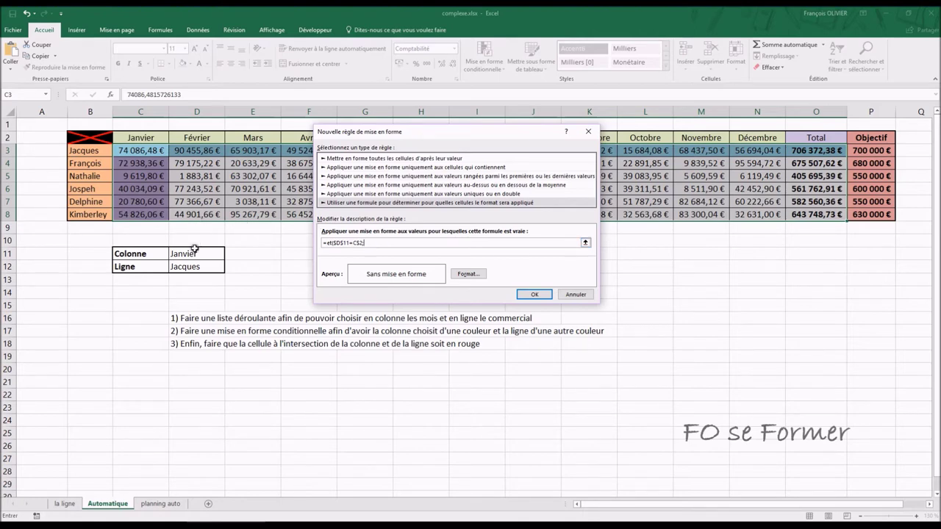
Step: Add the name condition $D$12=$B3=vrai, completing =et($D$11=C$2;$D$12=$B3=vrai)
text(;)
click(197, 269)
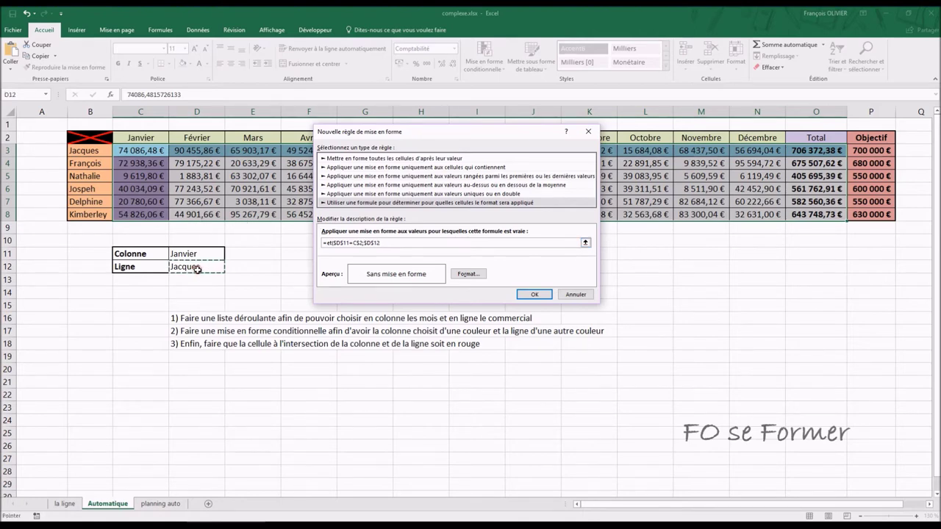
text(=)
click(89, 152)
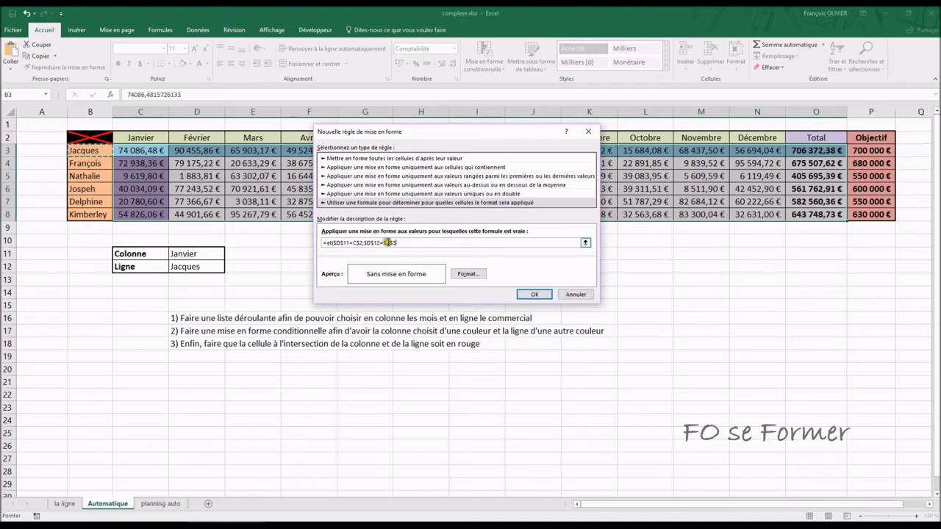
key(F4)
key(F4)
text(=)
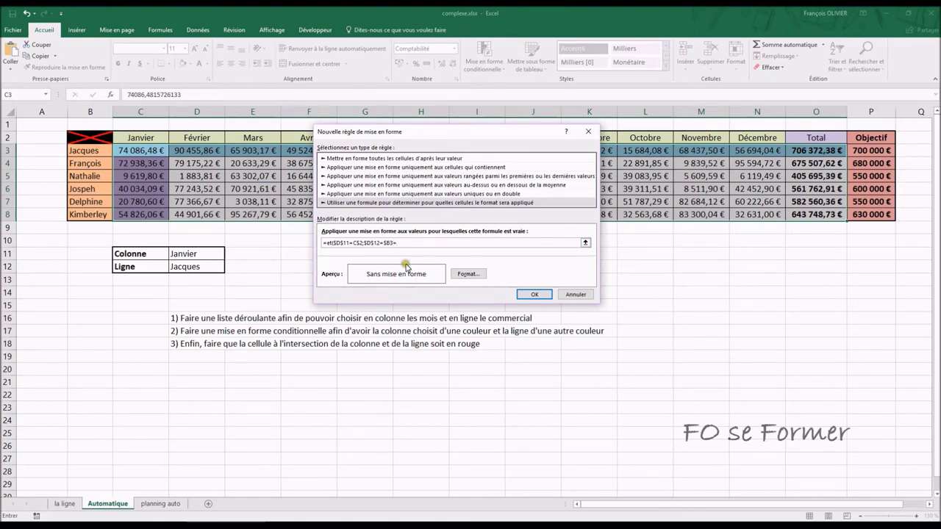
text(vra)
click(467, 274)
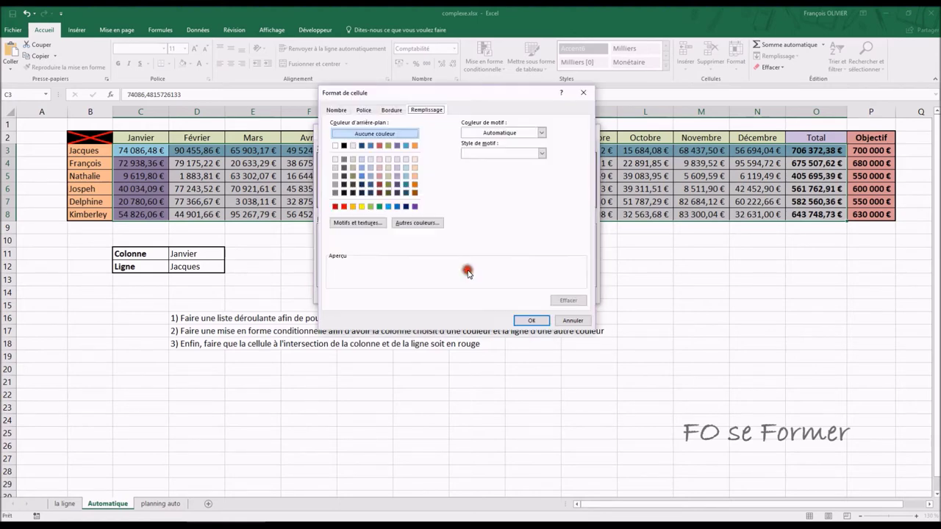
Step: Give the combined ET rule a red fill and apply it
click(344, 206)
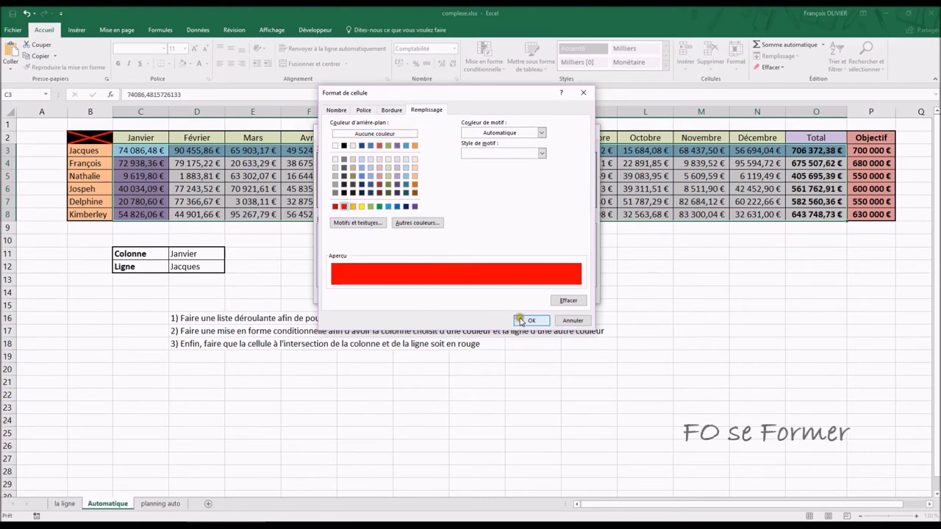
click(521, 321)
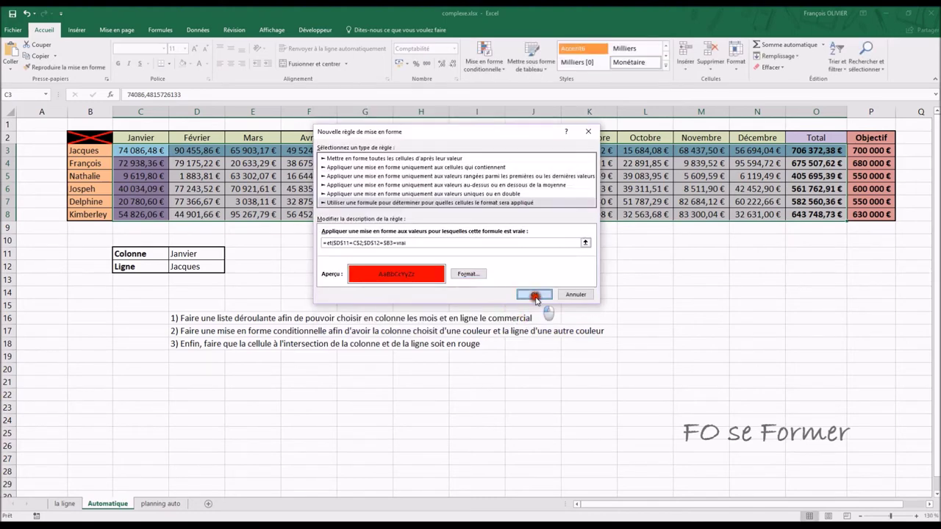
click(535, 294)
Step: Deselect the table to view the red C3 intersection, then open the D11 month list
click(409, 283)
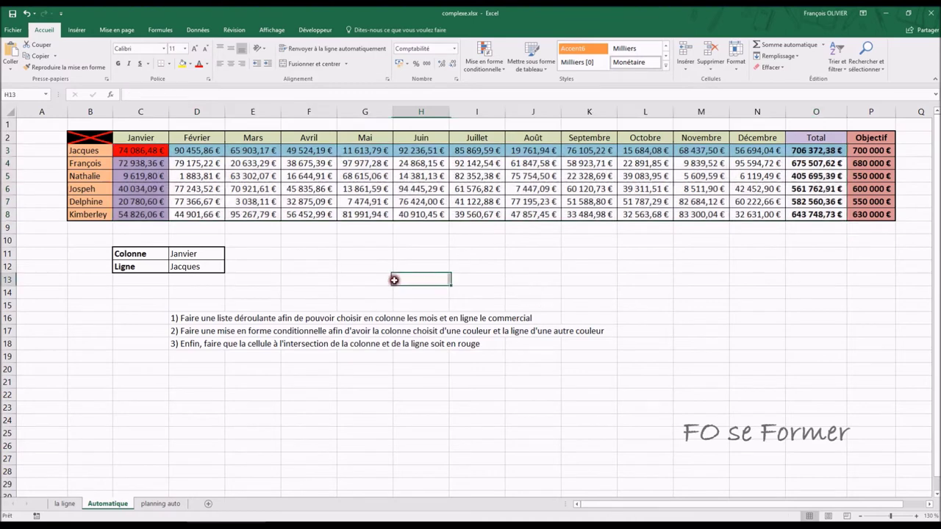
click(200, 252)
click(228, 255)
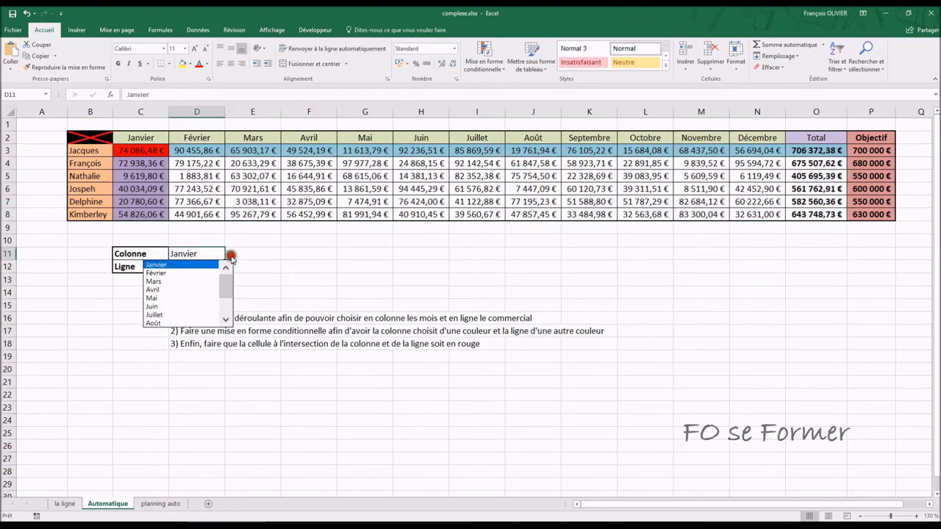
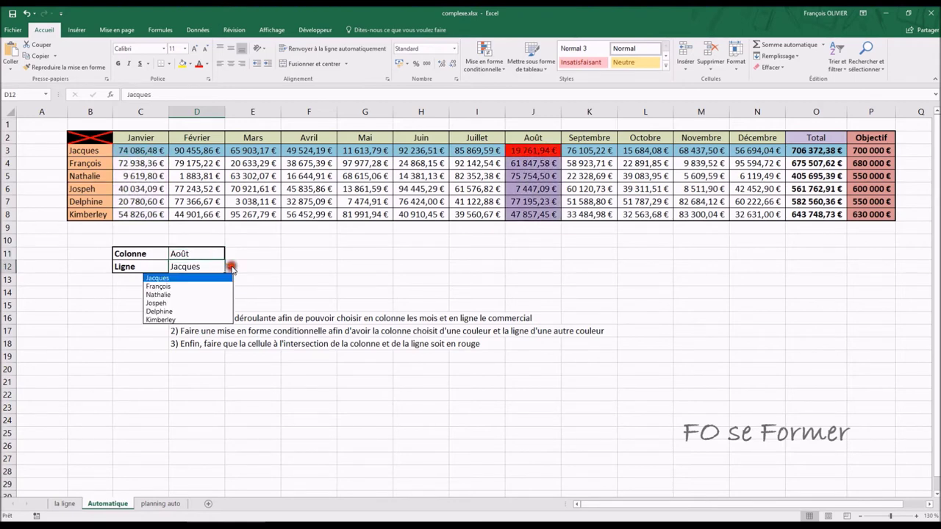
Step: Set the D12 salesperson selector to Delphine, then François, and the D11 column selector to Total
click(212, 311)
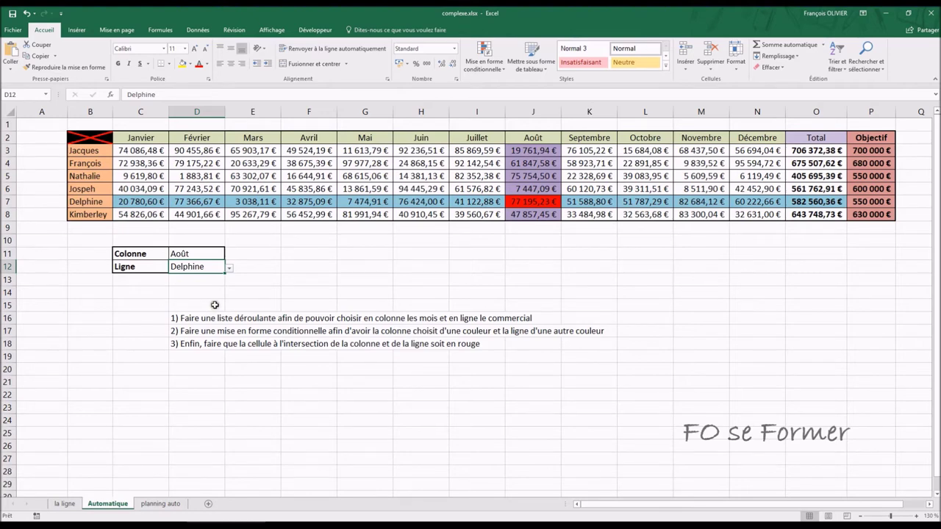
click(229, 268)
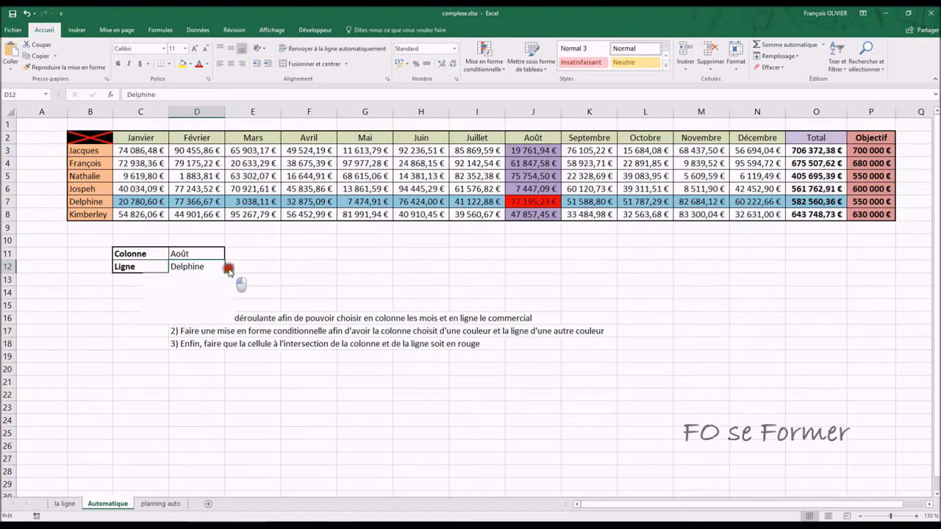
click(220, 286)
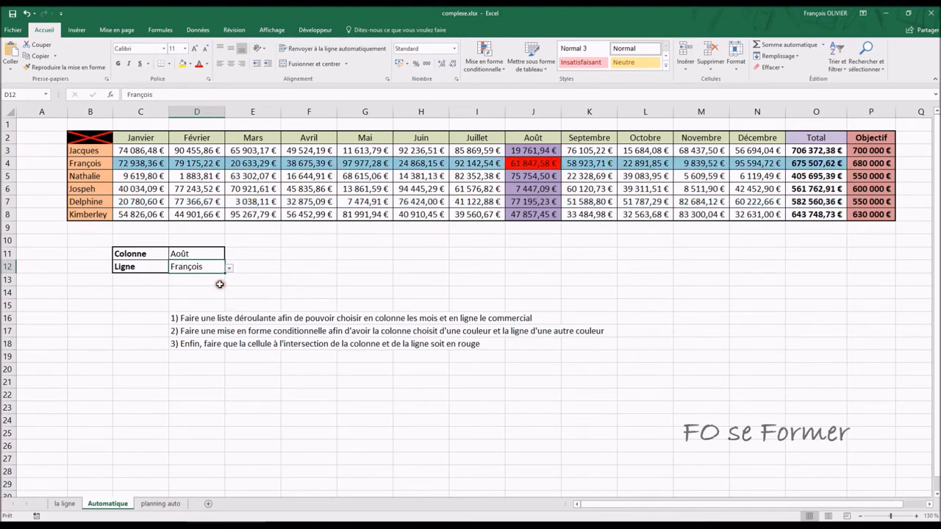
click(224, 255)
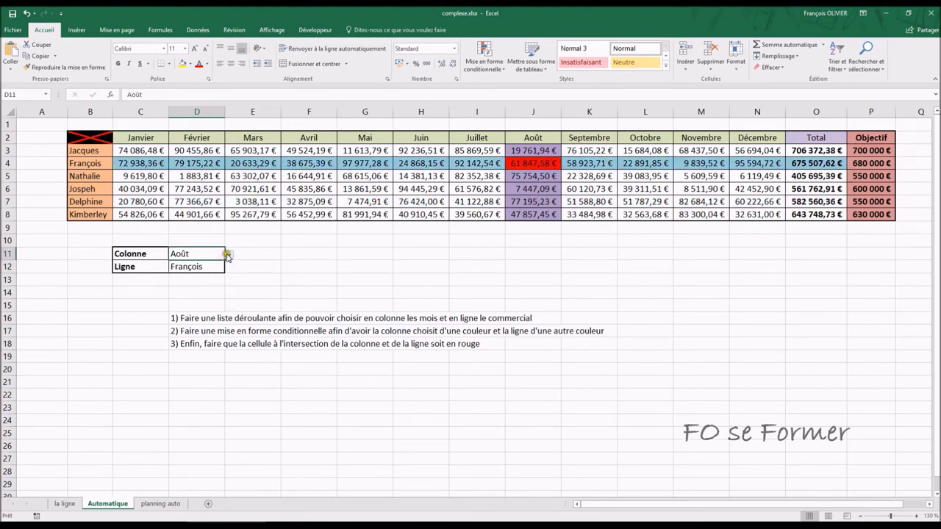
click(229, 254)
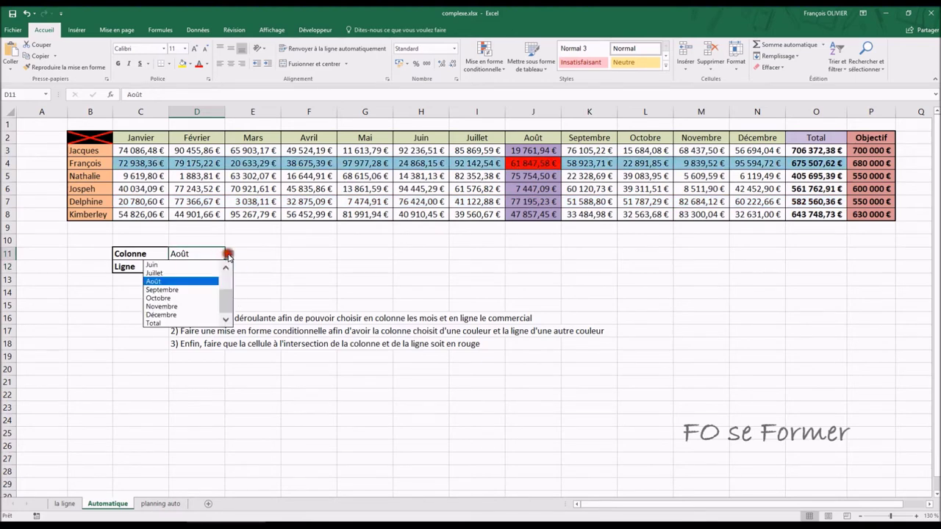
click(194, 324)
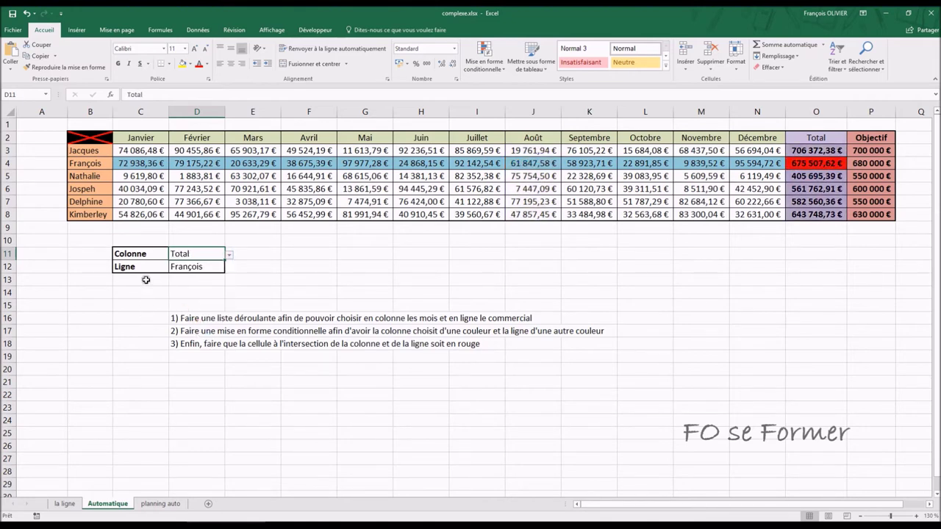
Step: On the planning auto sheet, enter month 5 in B1 and year 2017 in B2
click(175, 505)
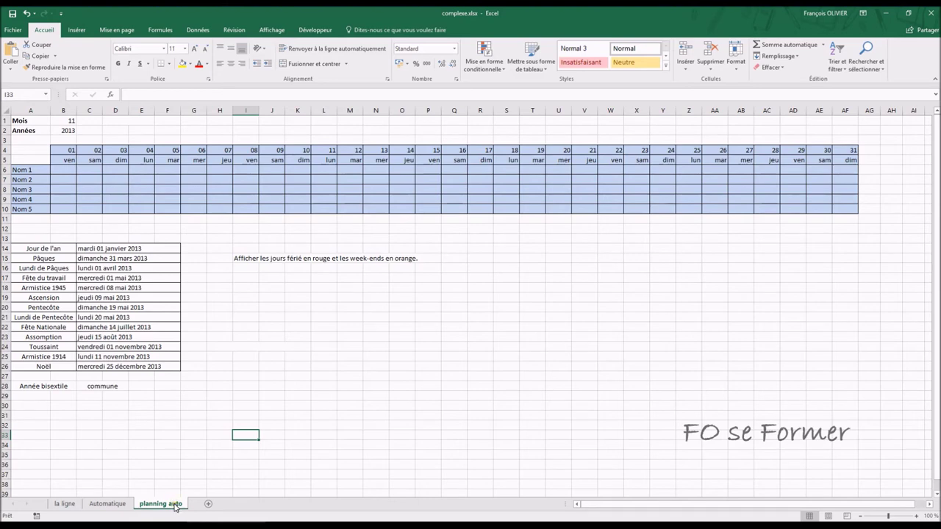
click(175, 506)
click(72, 121)
text(11)
key(ctrl+Return)
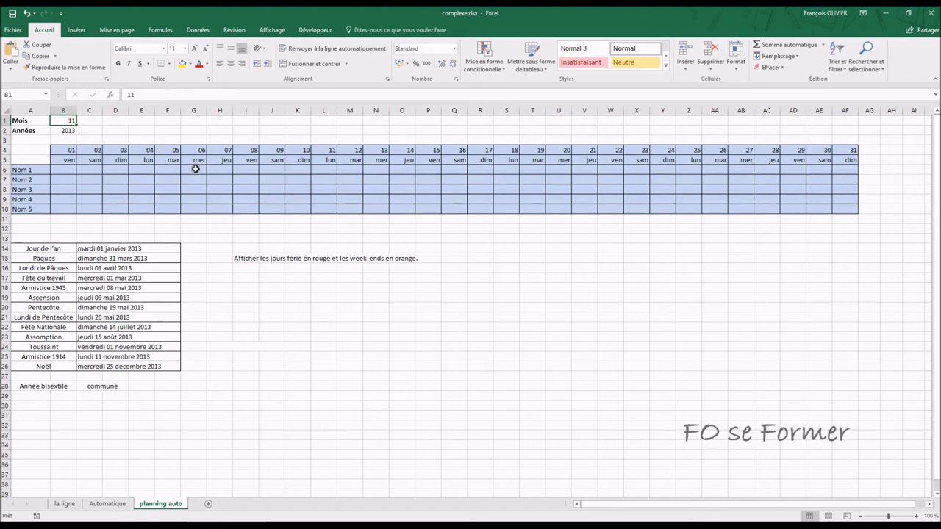
text(5)
key(Return)
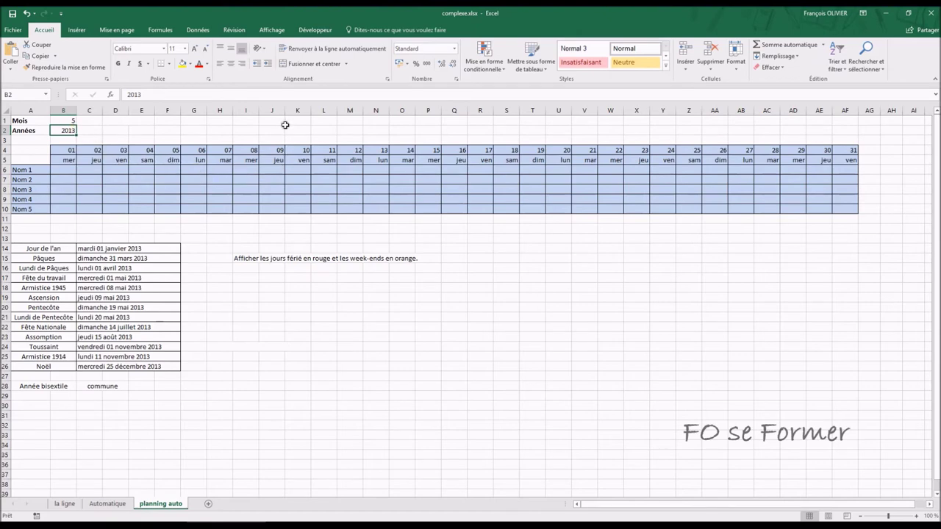
text(201)
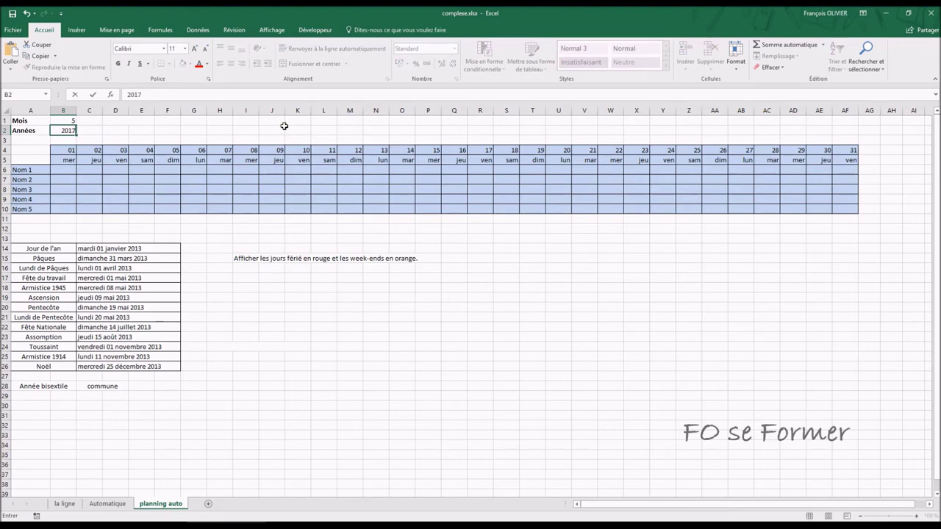
key(Return)
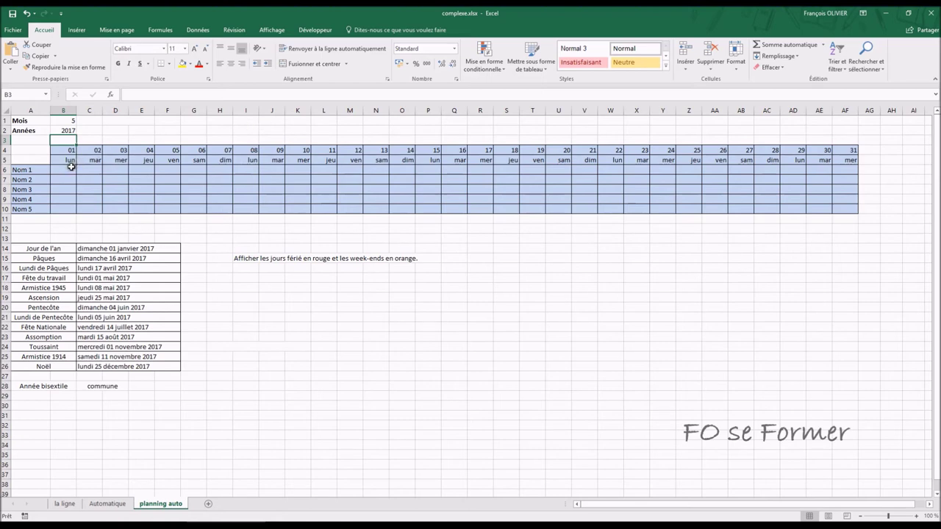
Step: Select the grid B4:AF10 and start a new formula-based conditional formatting rule
mouse_move(72, 150)
mouse_down()
mouse_move(583, 201)
mouse_move(842, 207)
mouse_up()
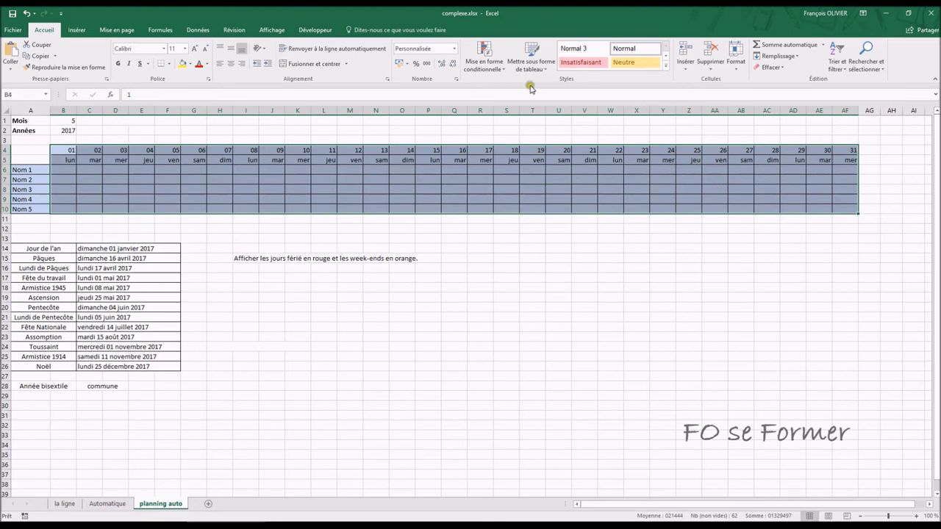
click(492, 69)
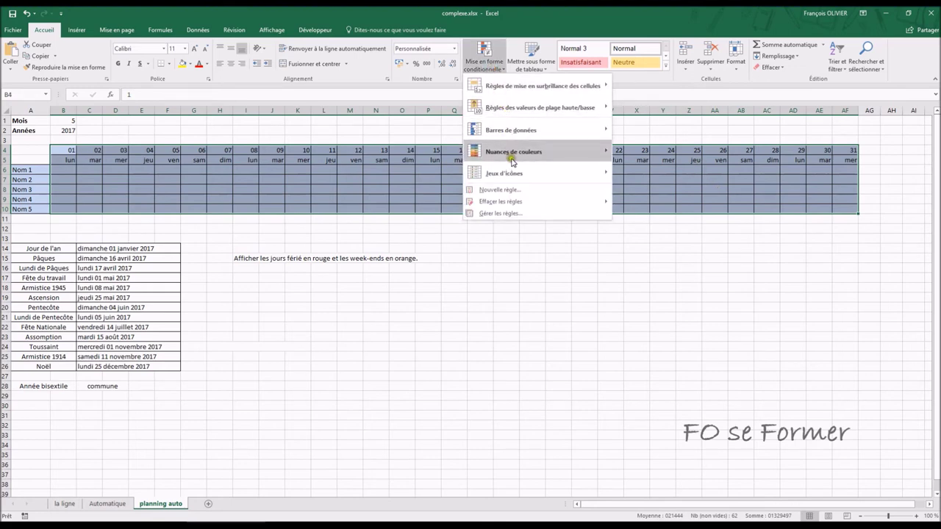
click(514, 192)
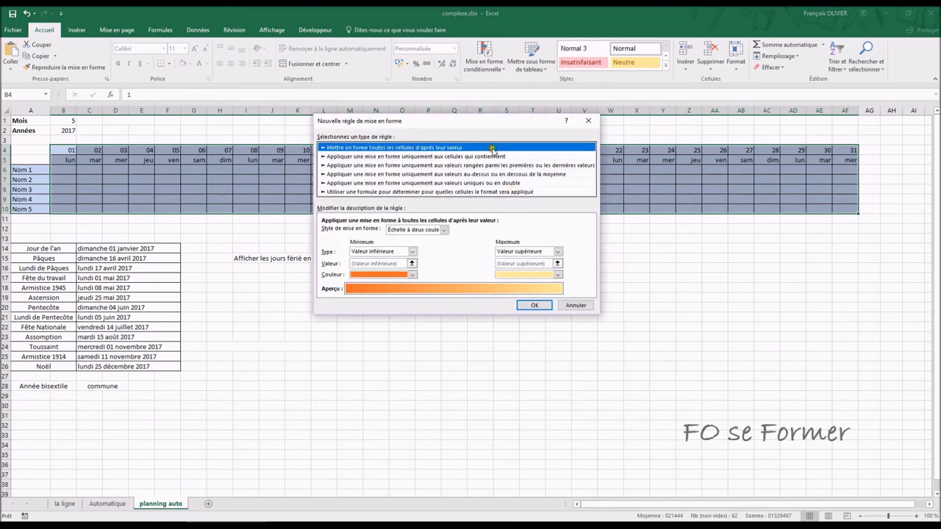
drag(484, 120, 550, 181)
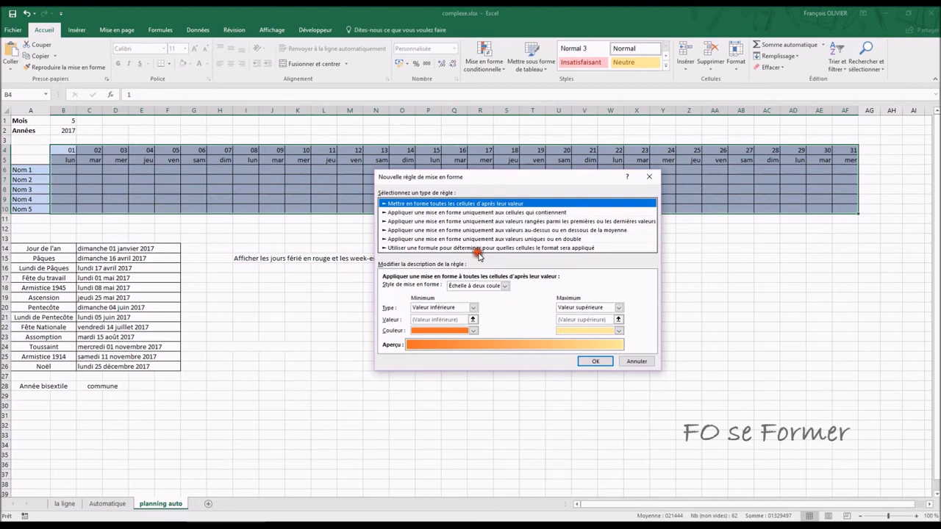
click(479, 249)
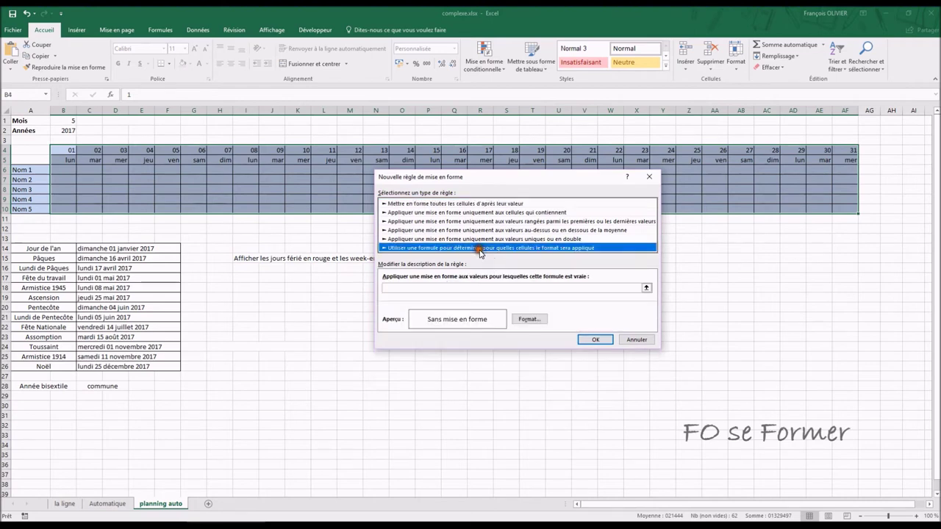
Step: Enter the rule formula =joursem(B$5;2)>5 so Saturday and Sunday columns match
click(471, 288)
text(=)
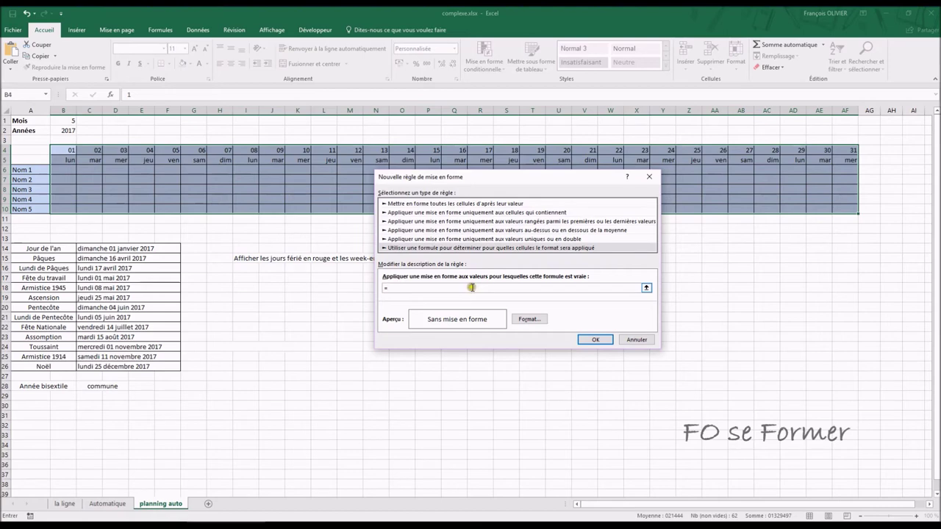
text(jour)
text(s)
text(()
click(64, 158)
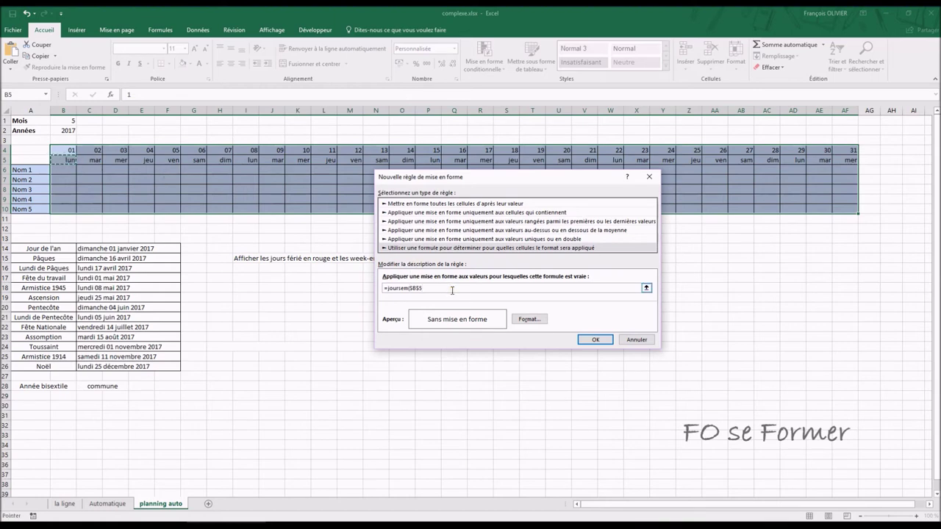
click(412, 288)
text(+)
key(Left)
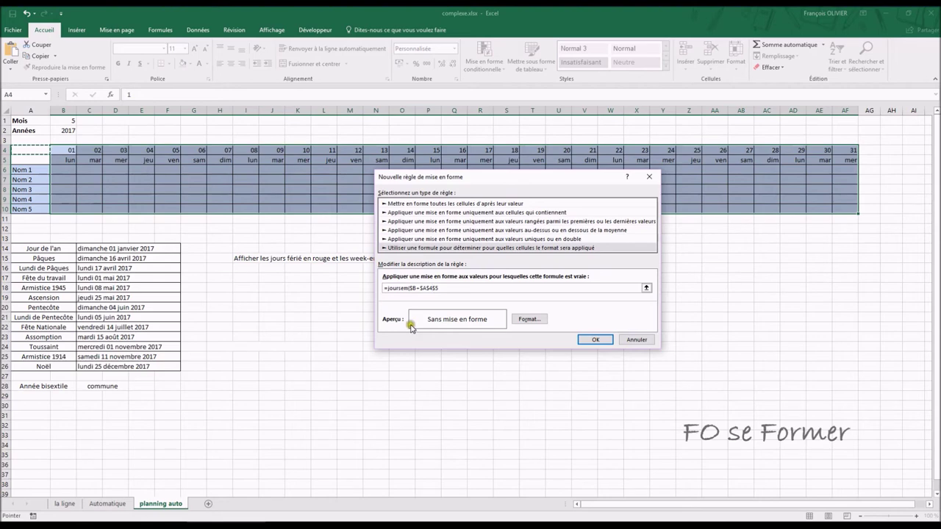
key(BackSpace)
key(BackSpace)
key(BackSpace)
key(BackSpace)
key(BackSpace)
text(;2)
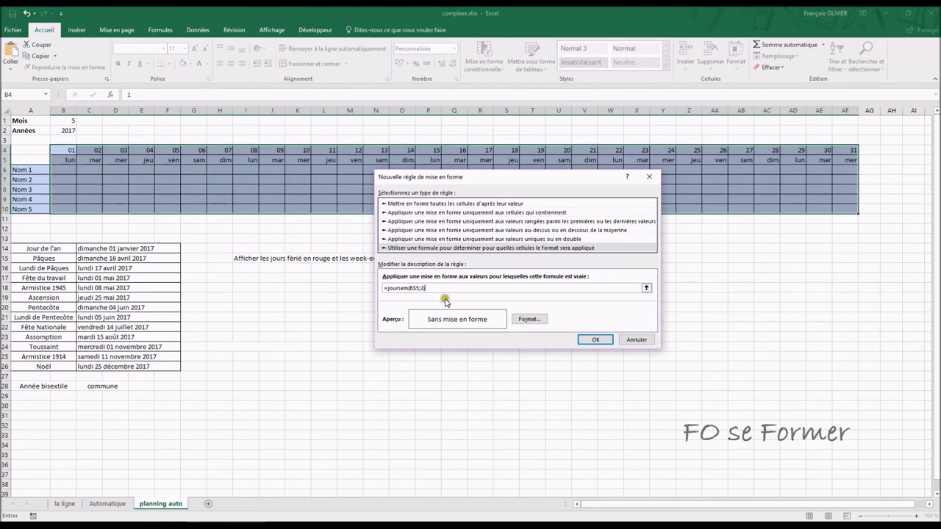
text()>5)
click(528, 320)
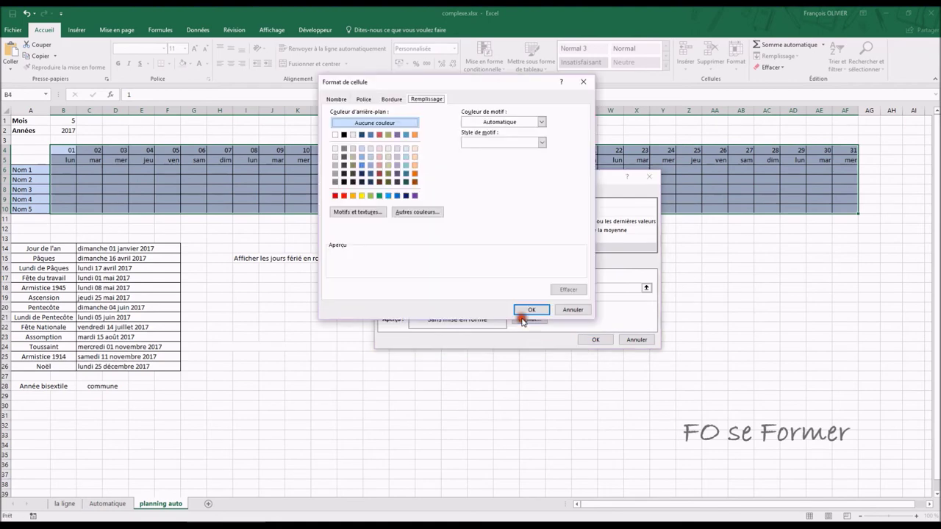
Step: Give the weekend rule a light orange fill and apply it to the grid
click(416, 171)
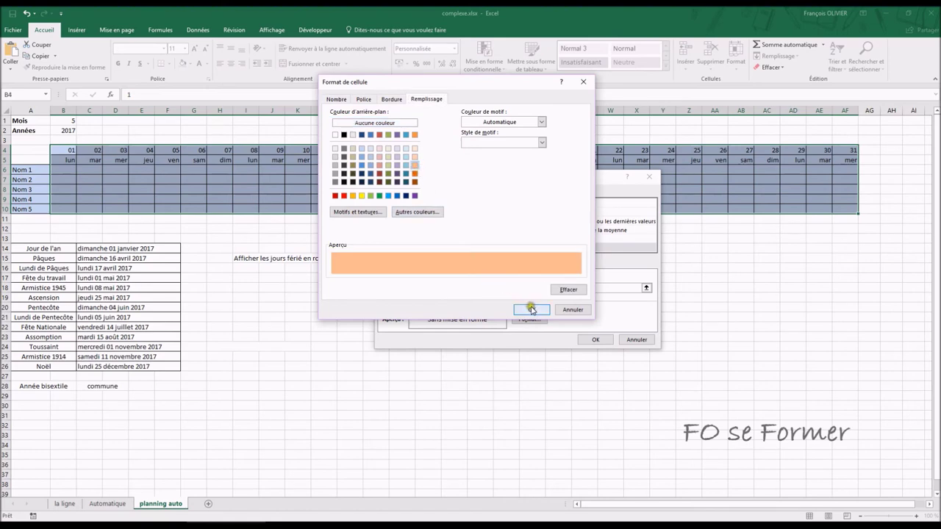
click(531, 310)
click(596, 340)
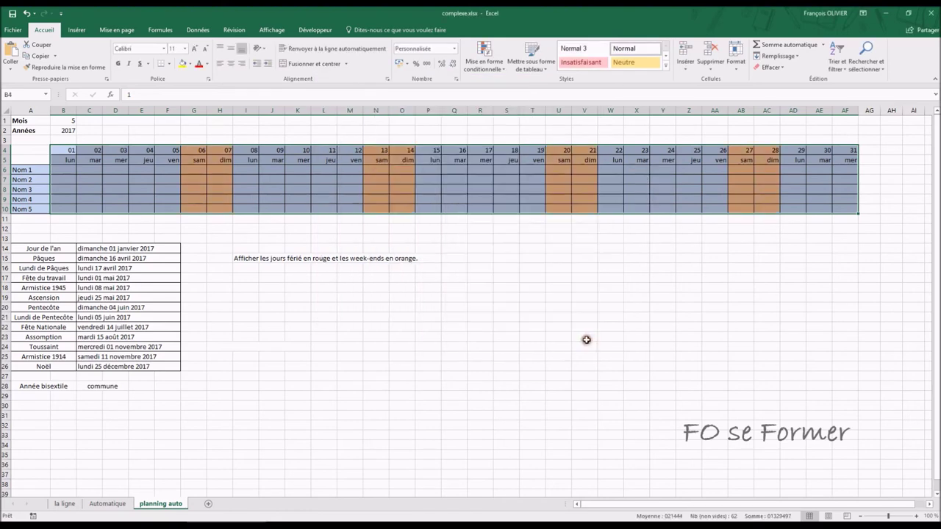
click(424, 310)
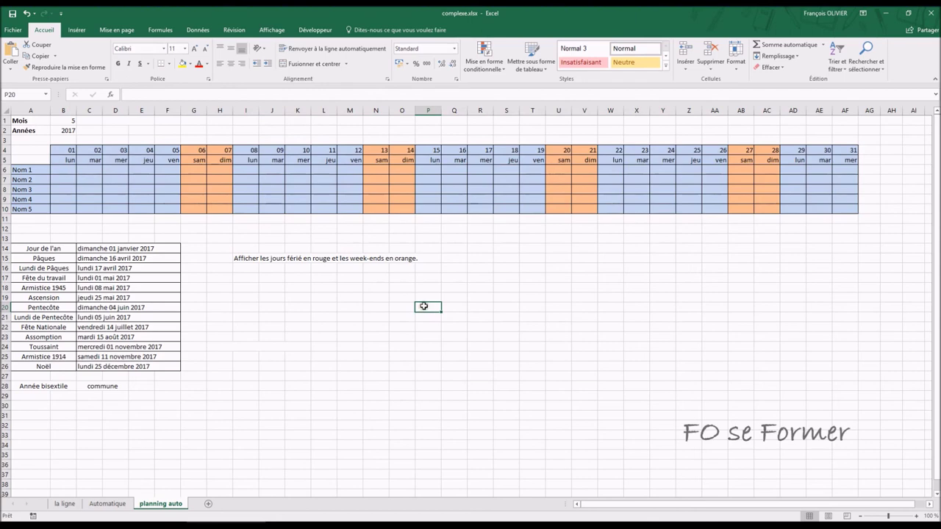
Step: Change the year in B2 to 2016
click(71, 131)
text(201)
key(Return)
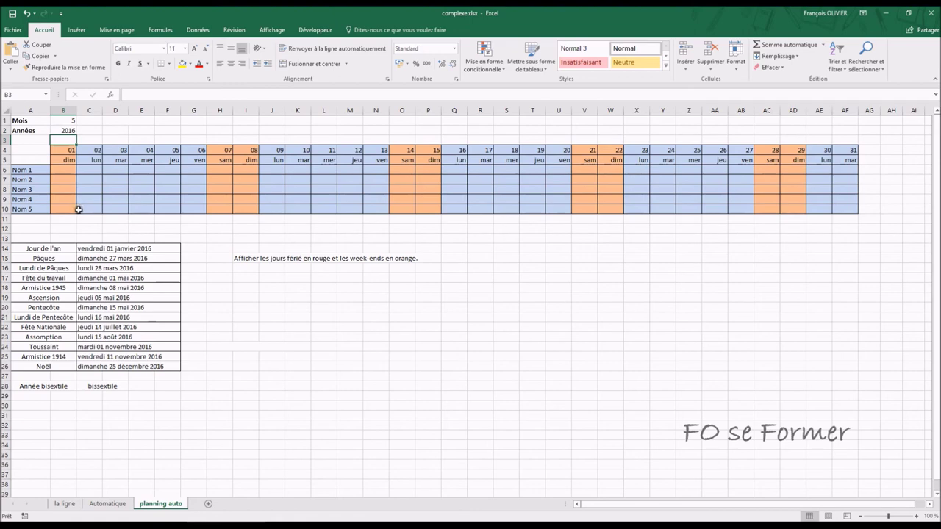
Step: Select the day grid B4:AF10 and begin another formula-based conditional formatting rule
mouse_move(70, 153)
mouse_down()
mouse_move(252, 191)
mouse_move(508, 187)
mouse_move(841, 211)
mouse_up()
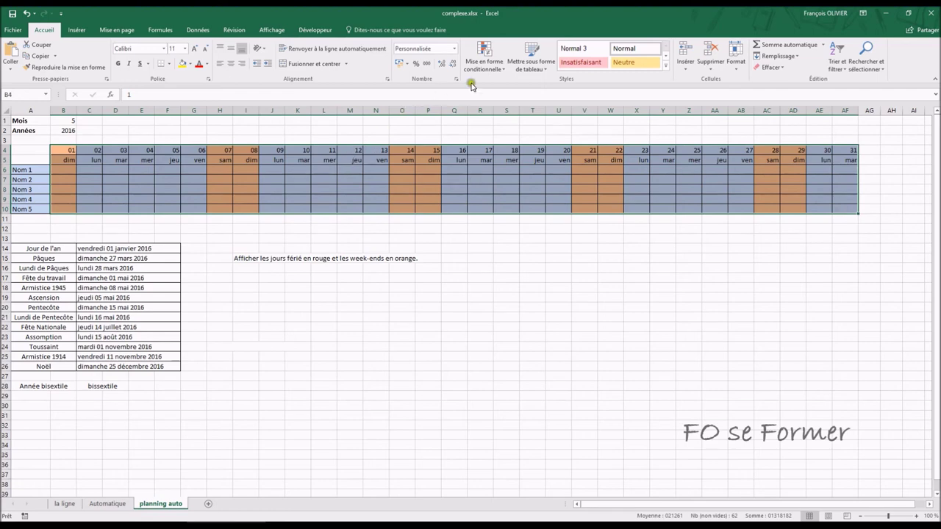
click(488, 65)
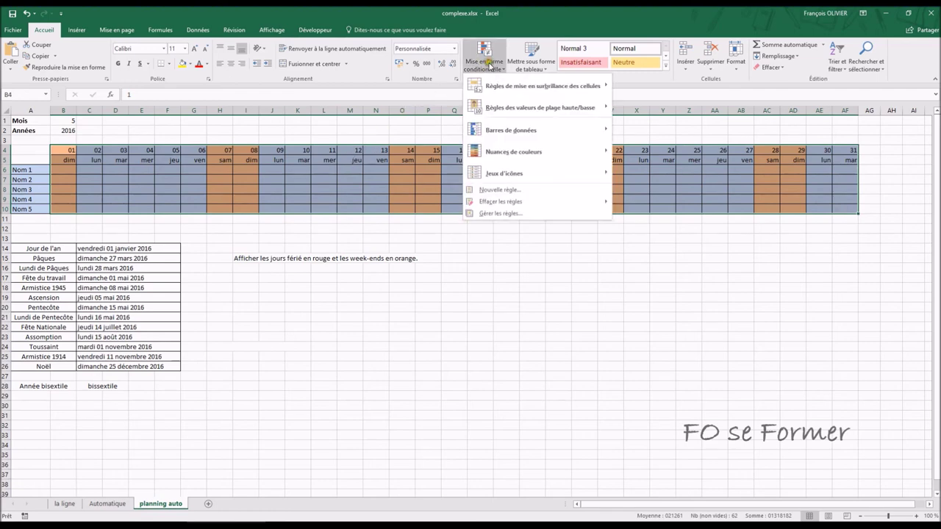
click(500, 190)
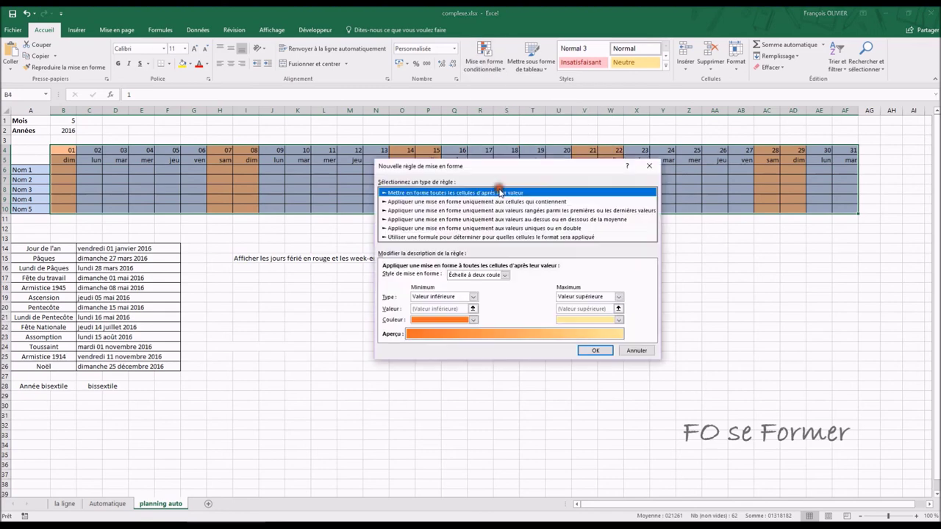
click(489, 237)
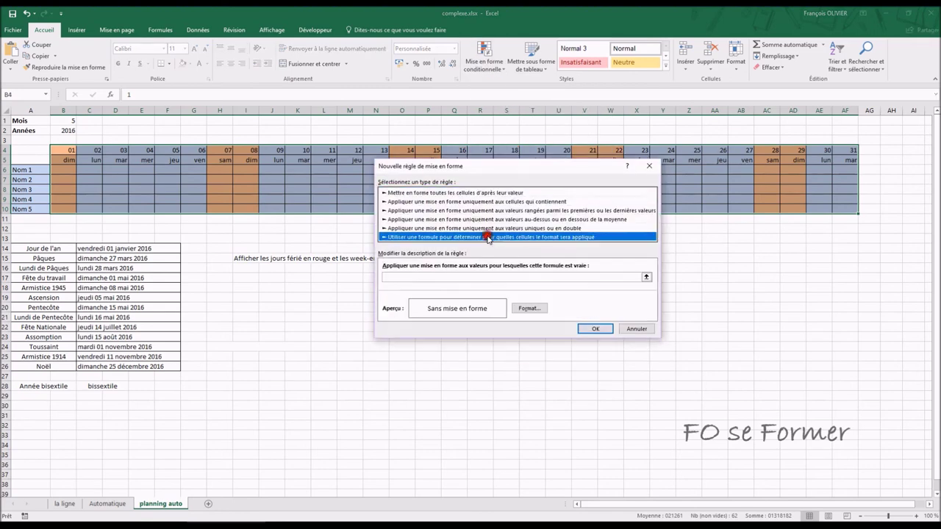
mouse_move(491, 166)
mouse_down()
mouse_move(474, 180)
mouse_move(400, 197)
mouse_up()
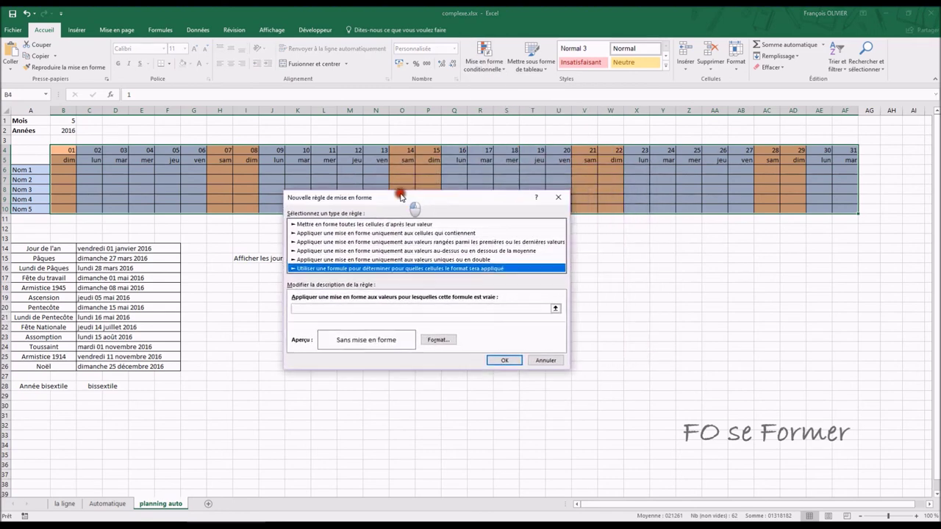
click(402, 309)
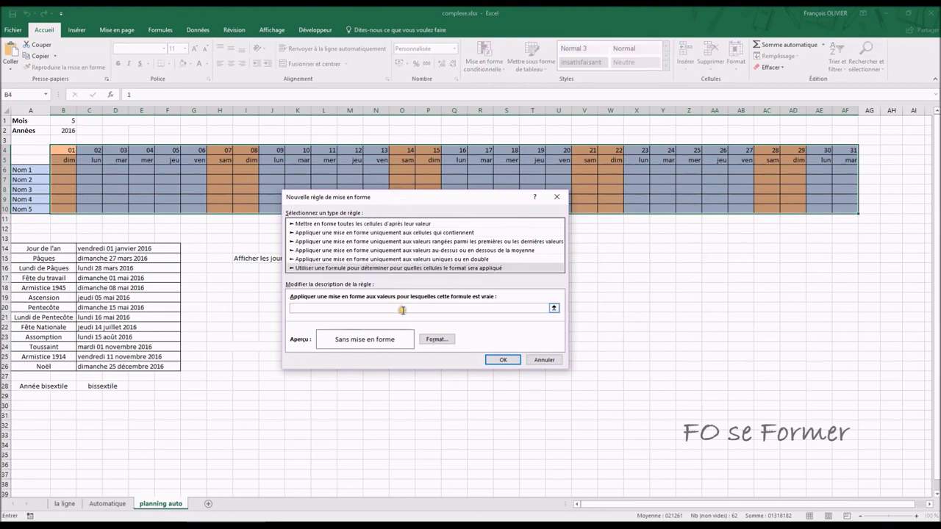
click(402, 309)
Step: Start the holiday formula as =nb.si( with the holiday dates range $C$14:$F$26
text(=nb)
text(.si()
click(398, 308)
drag(34, 248, 133, 361)
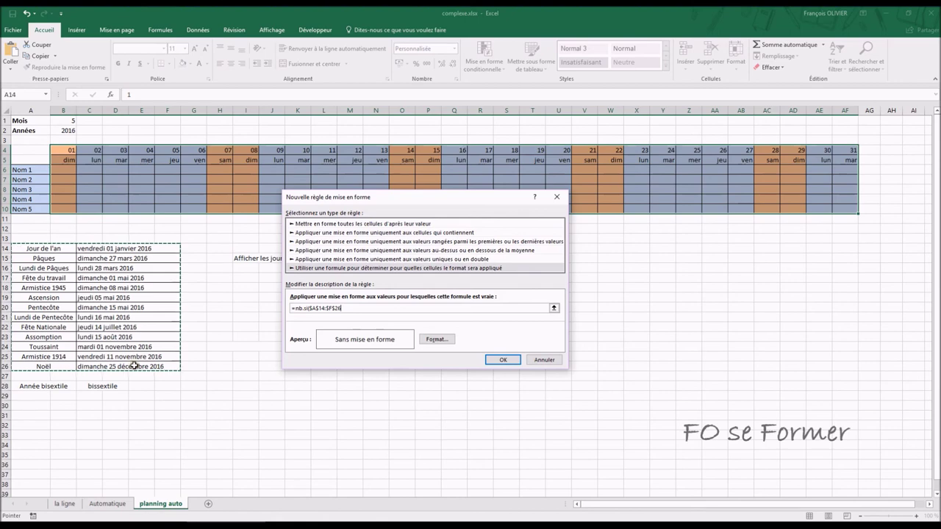
drag(84, 252, 93, 365)
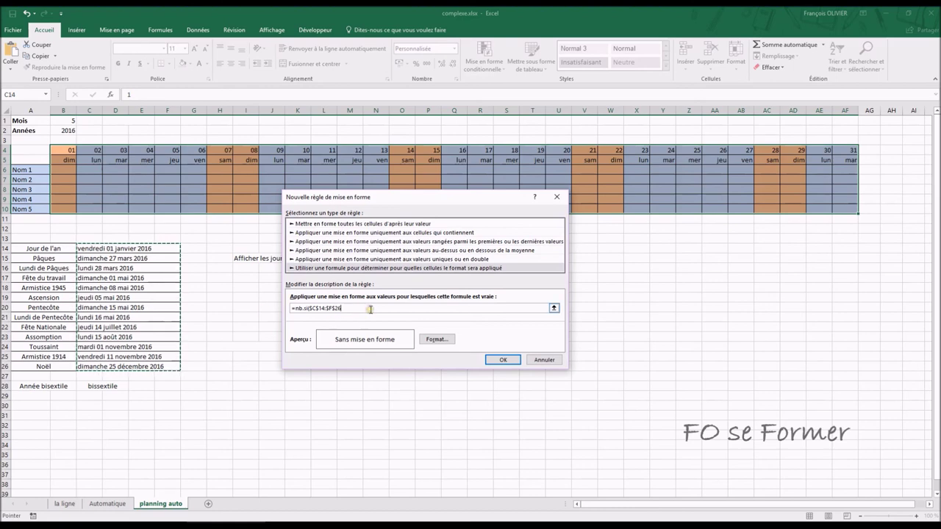
click(369, 309)
click(368, 309)
click(369, 308)
click(371, 309)
click(372, 309)
click(373, 309)
Step: Complete the formula as =nb.si($C$14:$F$26;B$5) with a column-relative B$5 criterion
text(;)
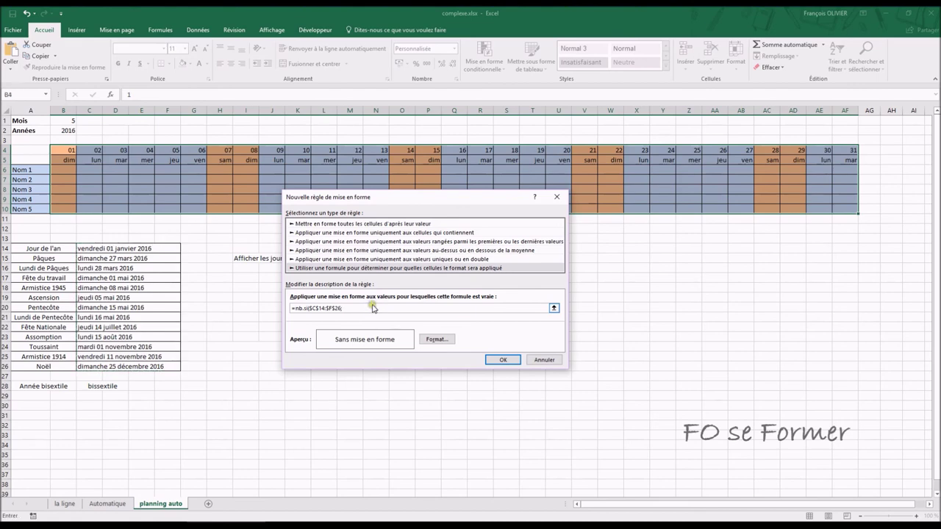
click(63, 158)
click(347, 308)
key(Delete)
click(377, 308)
text())
click(436, 339)
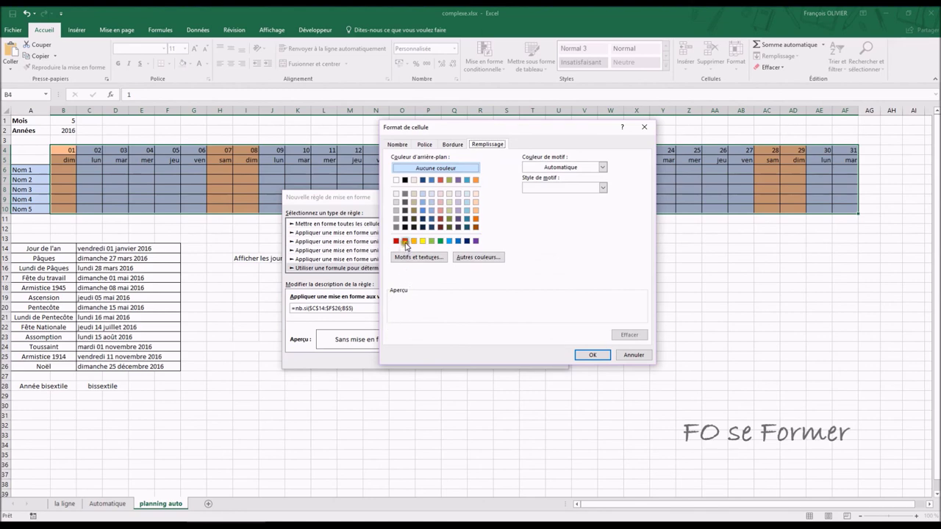
Step: Give the holiday rule a light red fill and apply it to the grid
click(404, 241)
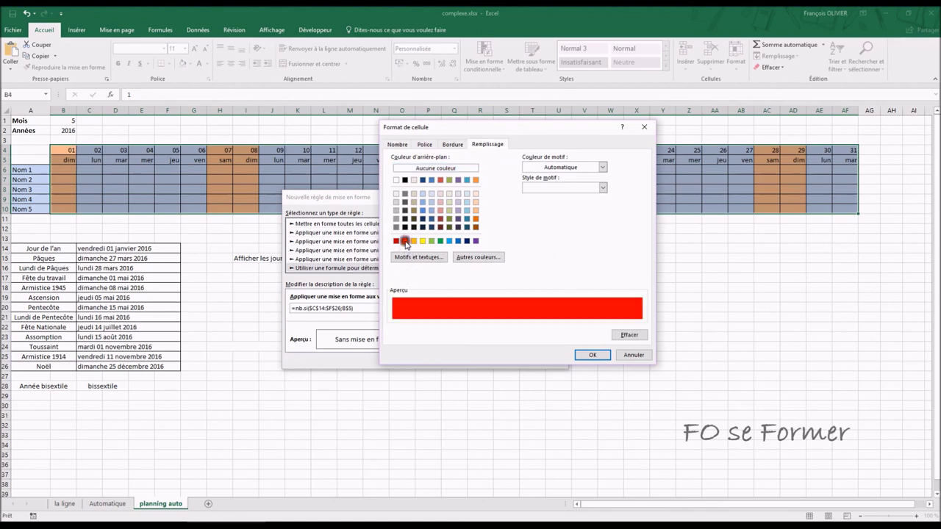
click(440, 210)
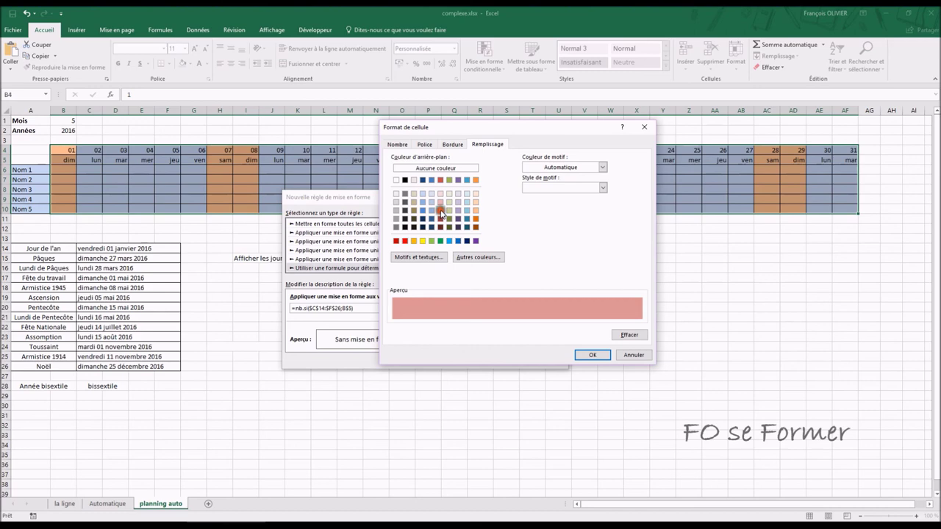
click(584, 355)
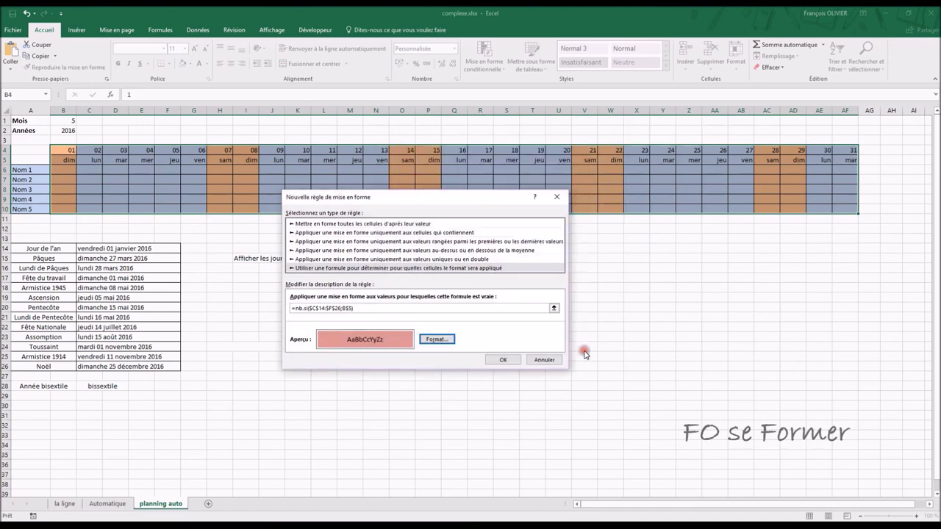
click(503, 359)
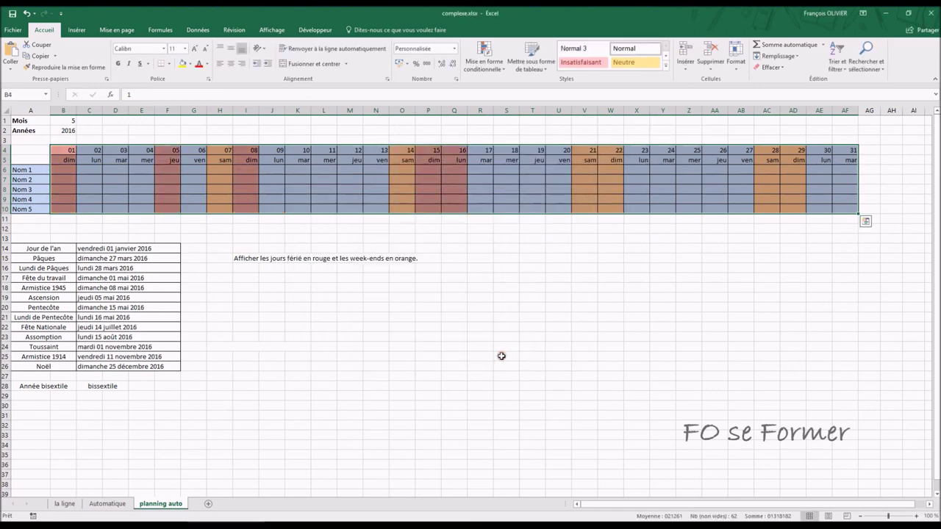
click(444, 358)
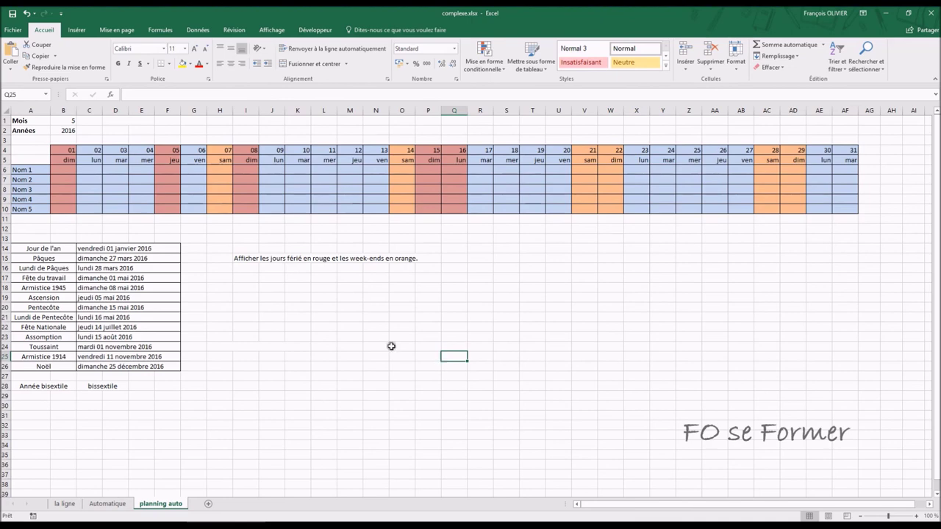
Step: Test the colouring with month 11 and year 2018, then set the month back to 5
click(75, 124)
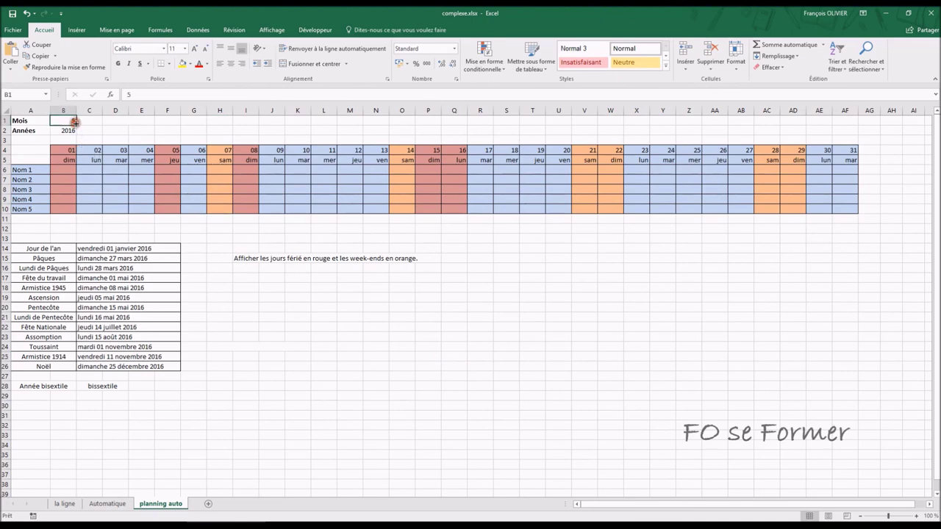
text(11)
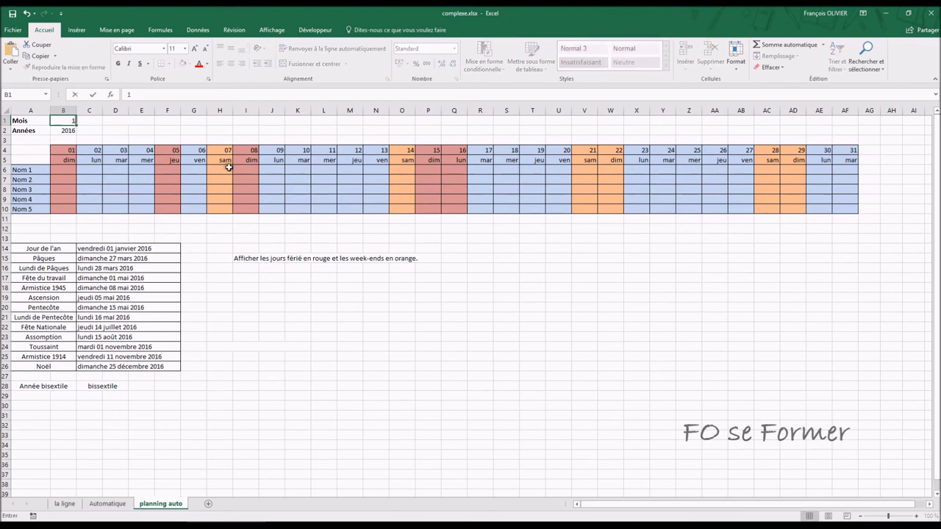
key(Return)
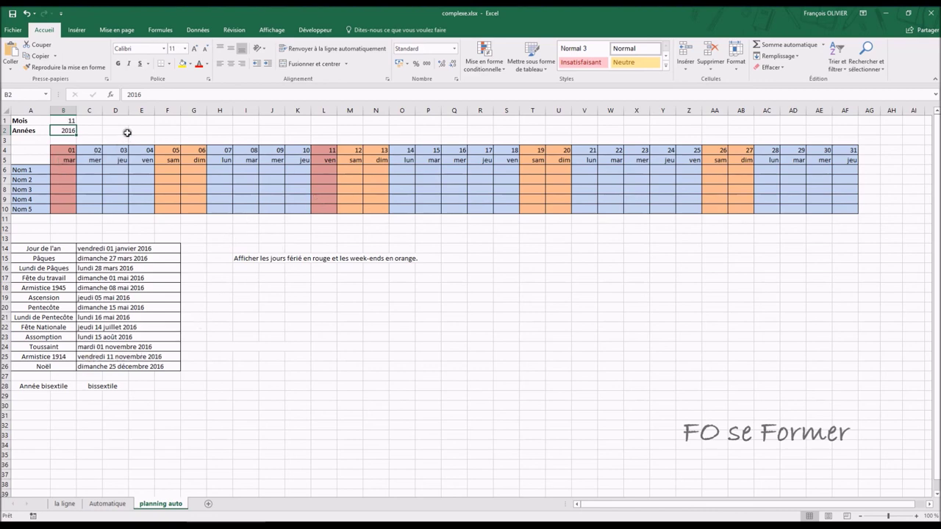
text(2018)
key(Return)
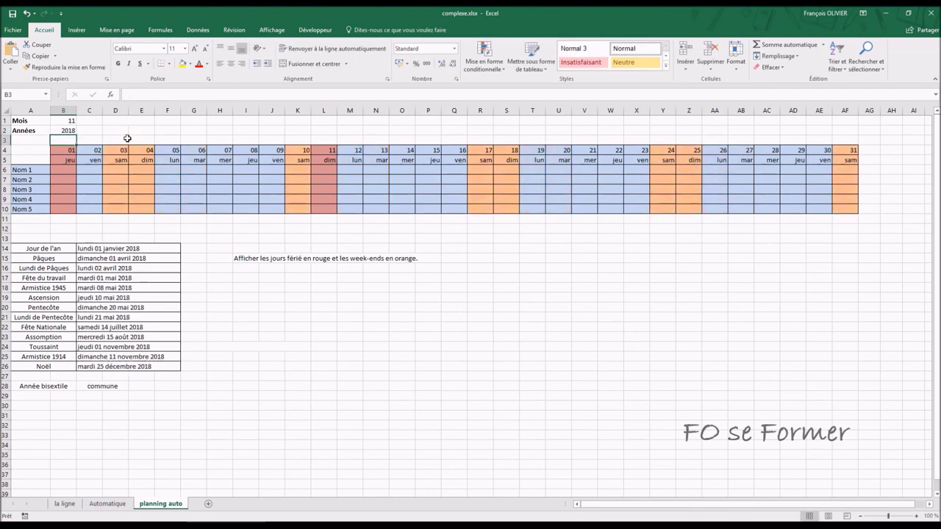
click(72, 122)
text(5)
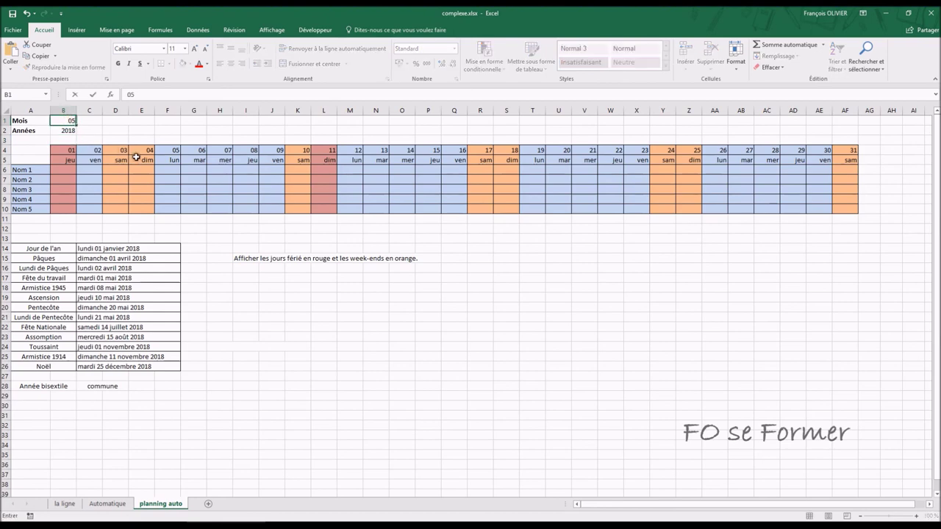
key(Return)
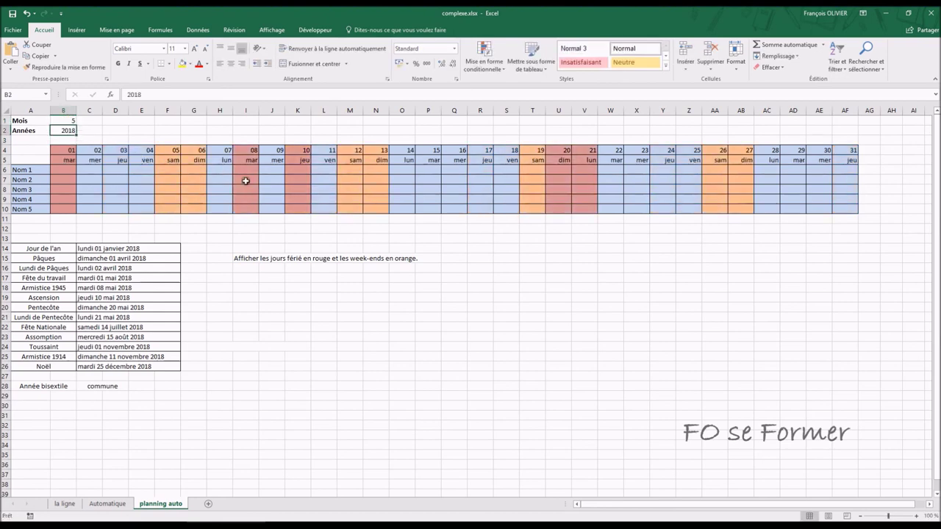